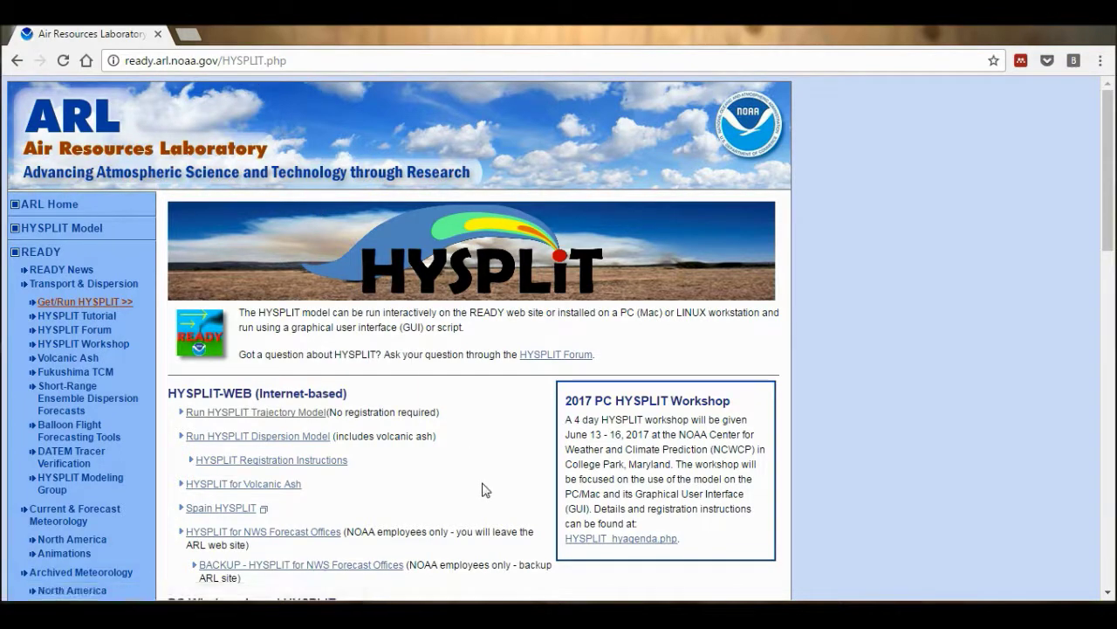
Open the HYSPLIT trajectory model and choose to compute archive trajectories.
{"action": "left_click", "coordinate": [229, 413]}
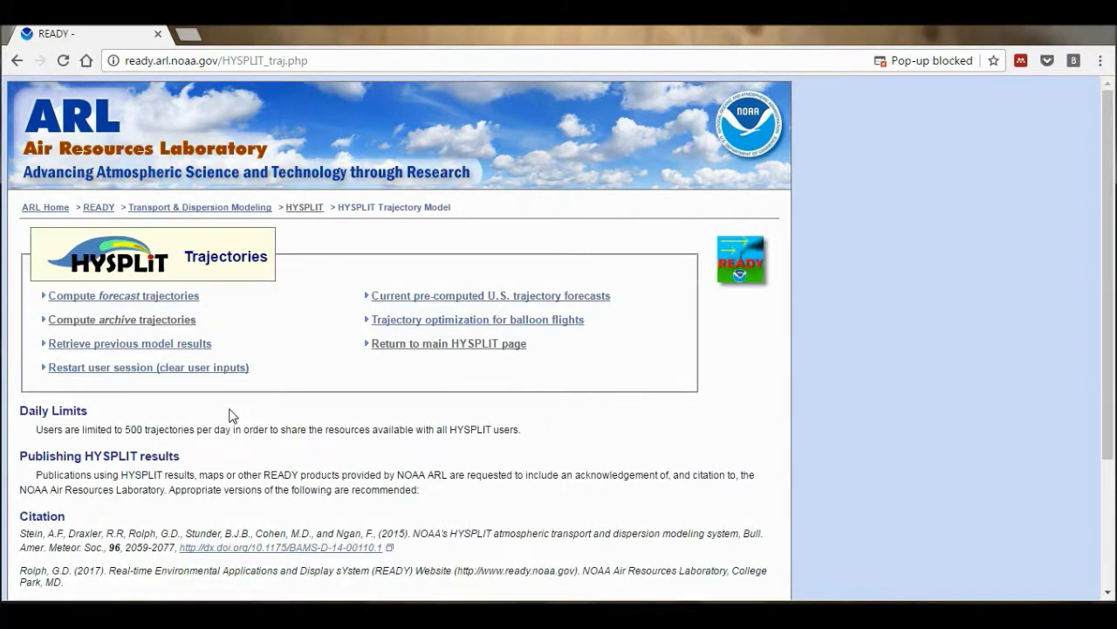
{"action": "left_click", "coordinate": [132, 323]}
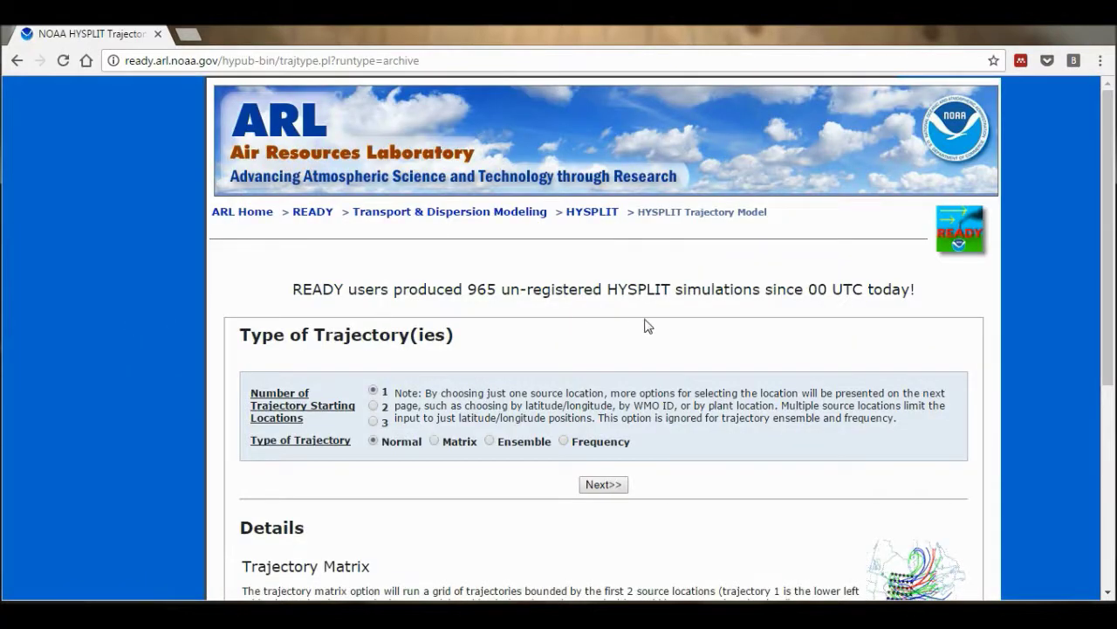
{"action": "scroll", "coordinate": [644, 325], "scroll_direction": "down", "scroll_amount": 1}
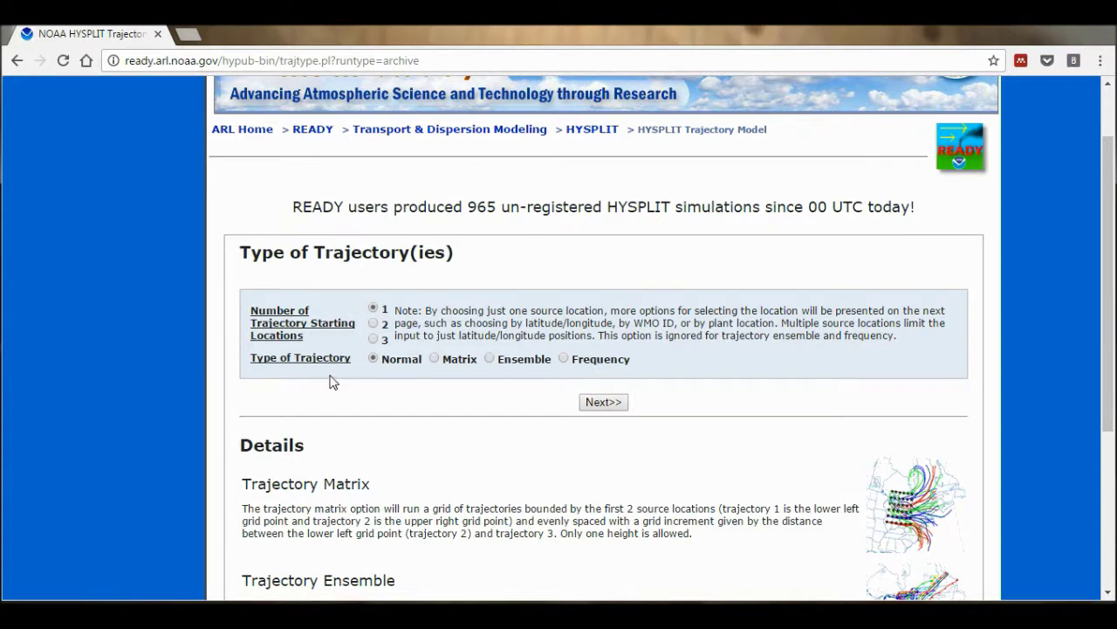
Continue with one normal-trajectory location and keep GDAS 1-degree global meteorology.
{"action": "left_click", "coordinate": [603, 402]}
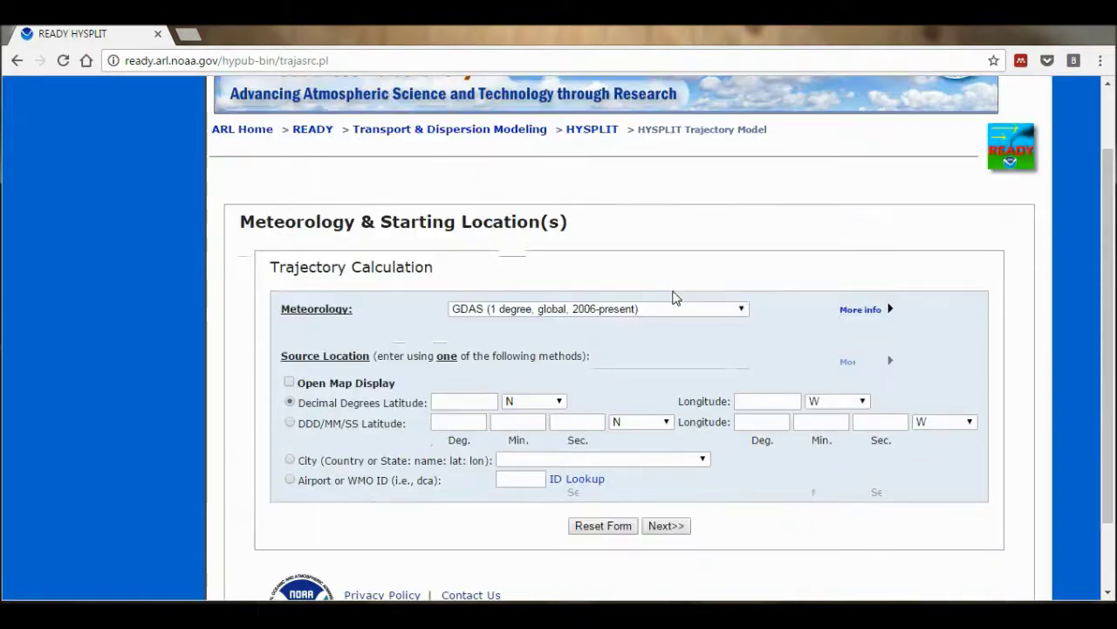
{"action": "scroll", "coordinate": [671, 295], "scroll_direction": "down", "scroll_amount": 1}
{"action": "left_click", "coordinate": [721, 308]}
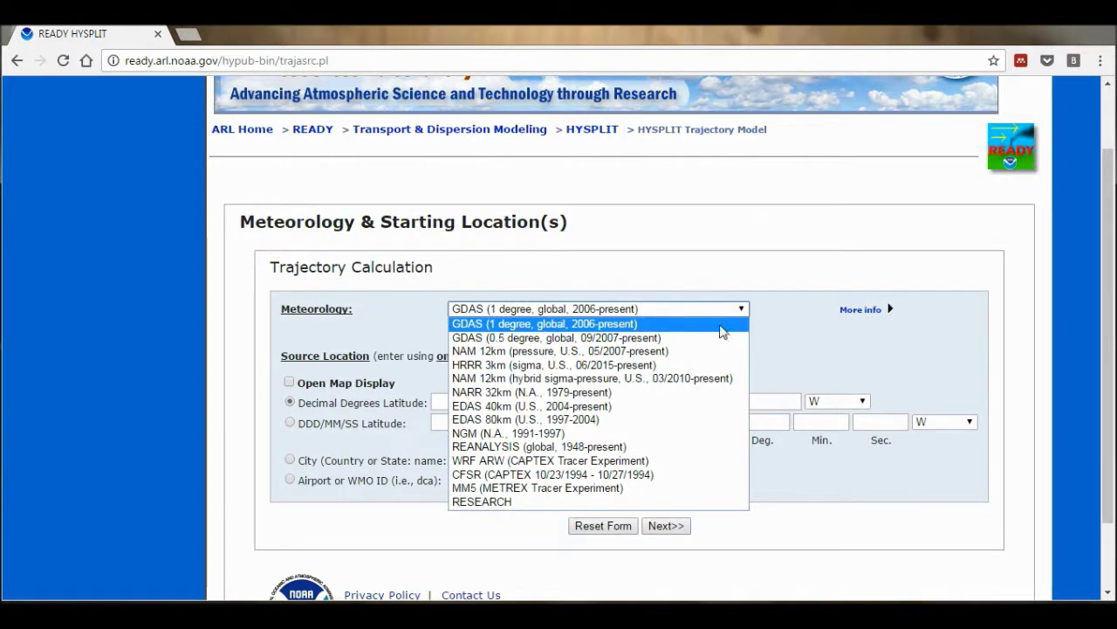
{"action": "left_click", "coordinate": [721, 325]}
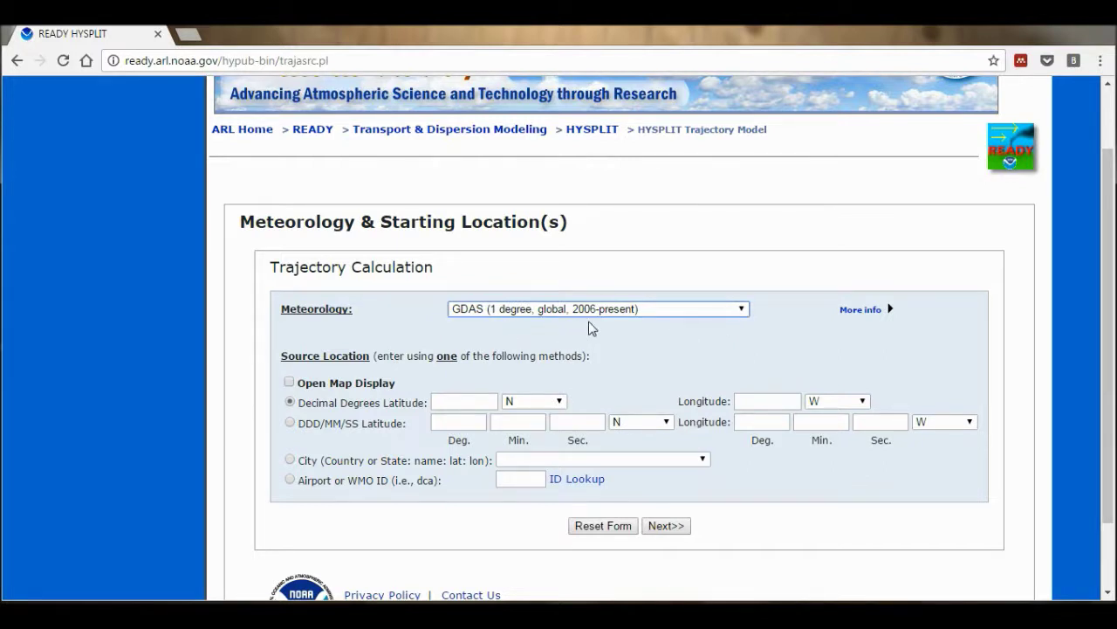
{"action": "scroll", "coordinate": [593, 327], "scroll_direction": "down", "scroll_amount": 1}
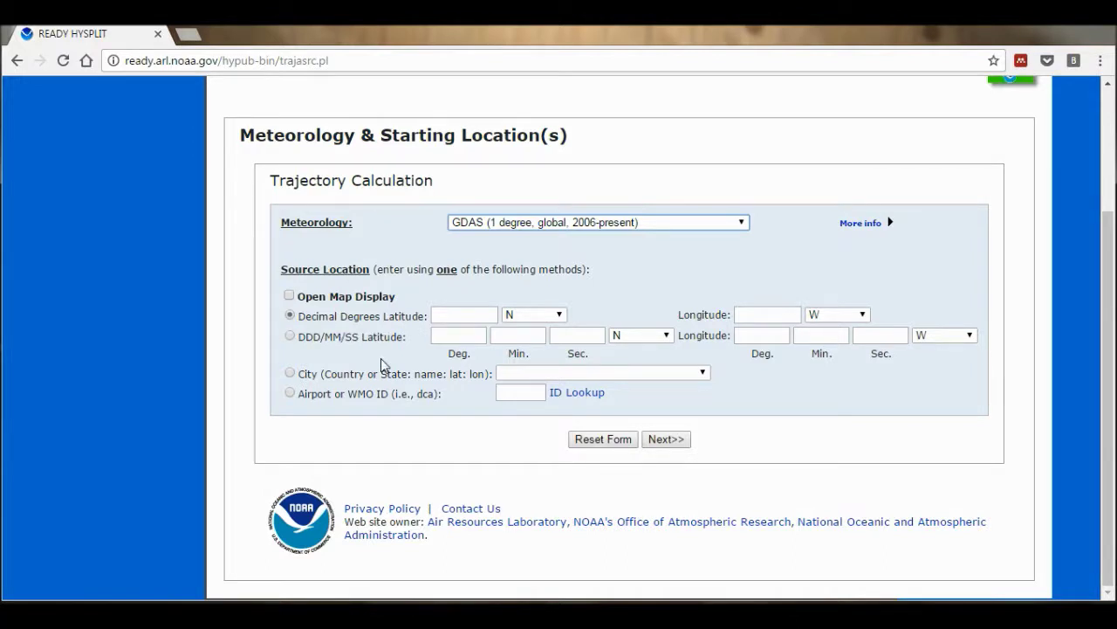
Enter starting latitude 25.297 N and longitude 121.538 E, then submit.
{"action": "left_click", "coordinate": [458, 312]}
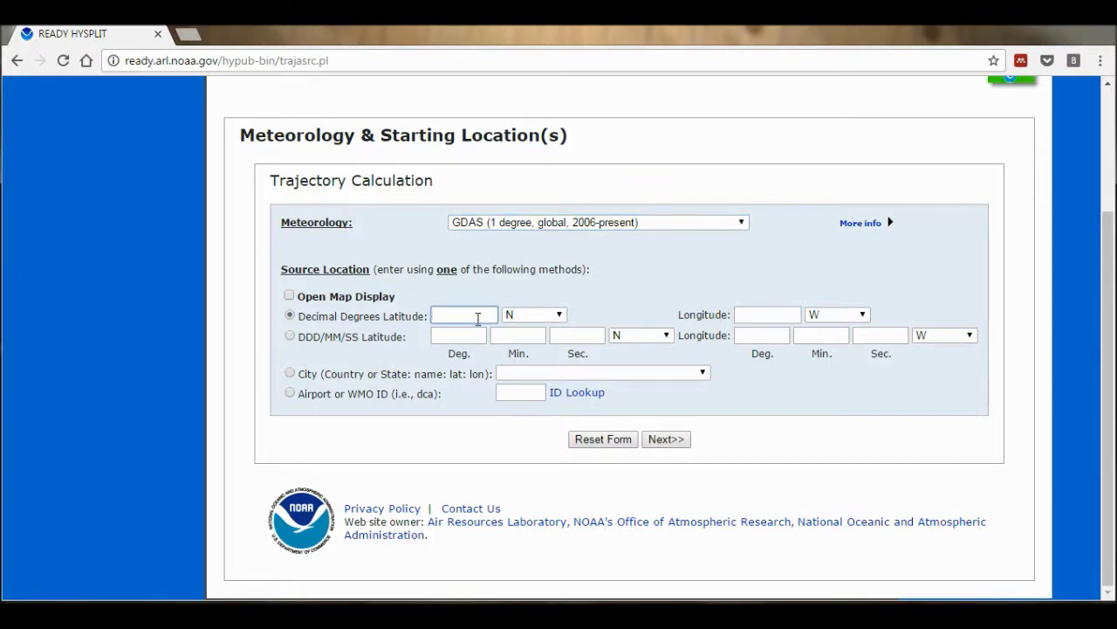
{"action": "type", "text": "25.297"}
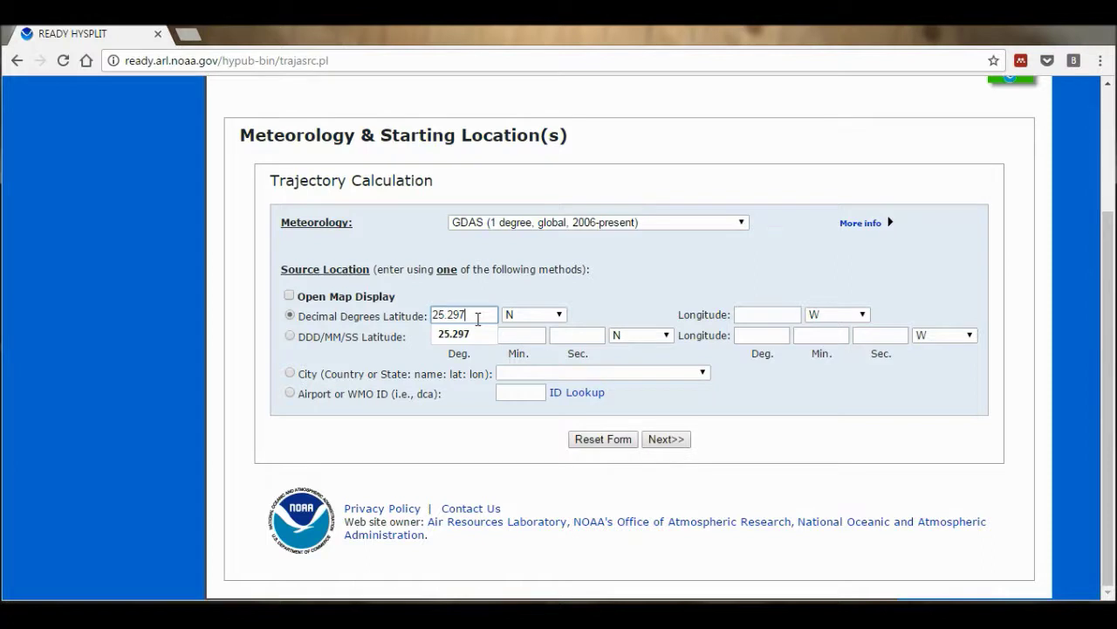
{"action": "left_click", "coordinate": [467, 338]}
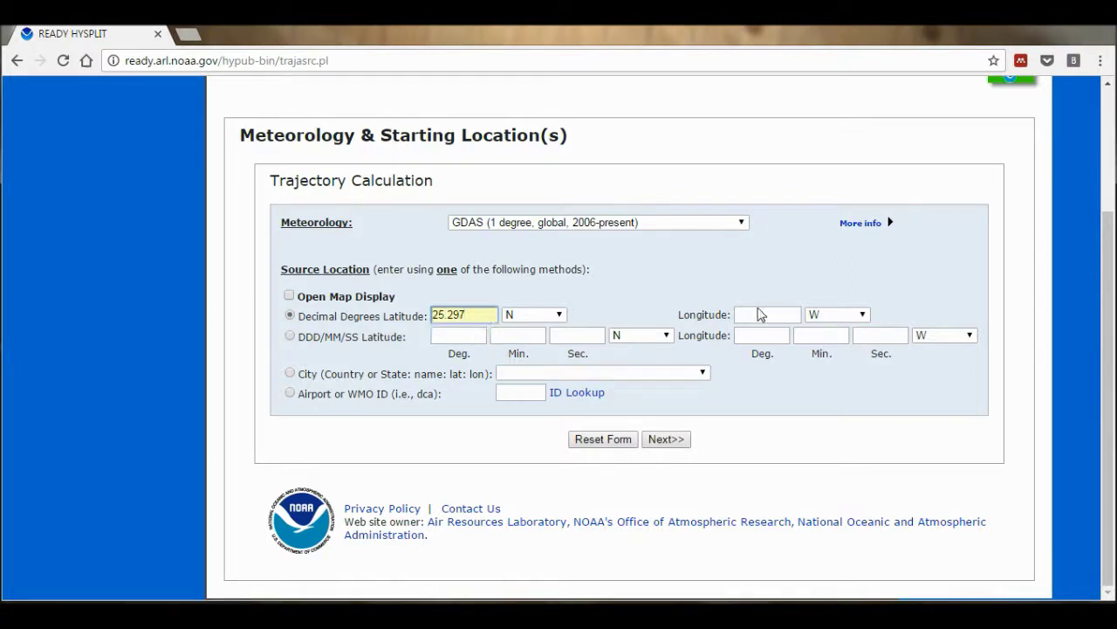
{"action": "left_click", "coordinate": [793, 314]}
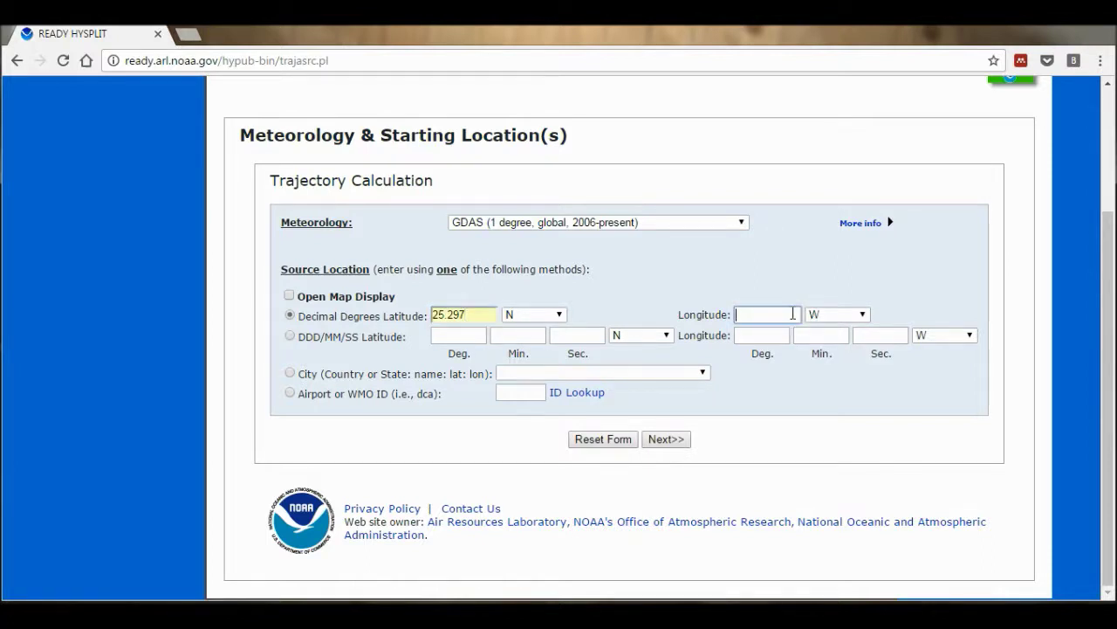
{"action": "type", "text": "1"}
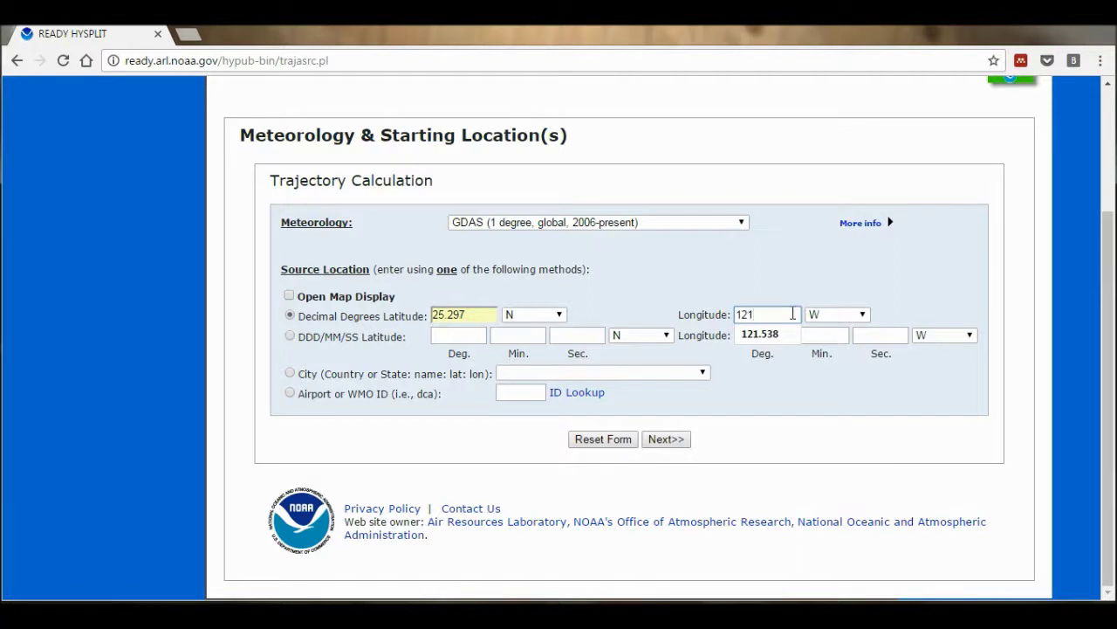
{"action": "type", "text": "21"}
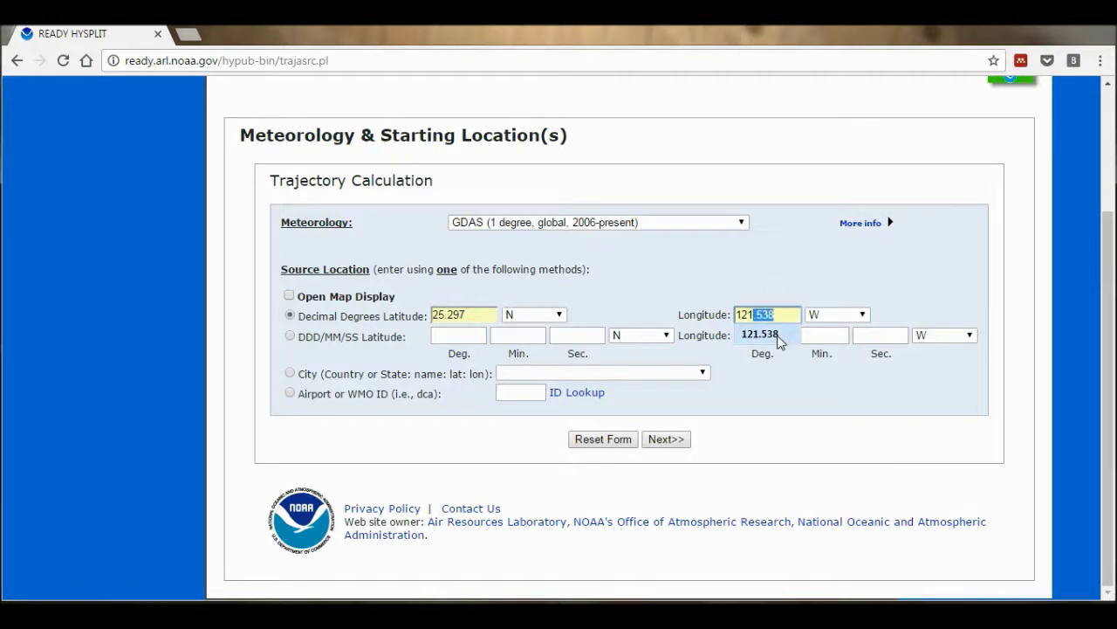
{"action": "left_click", "coordinate": [778, 340]}
{"action": "left_click", "coordinate": [848, 315]}
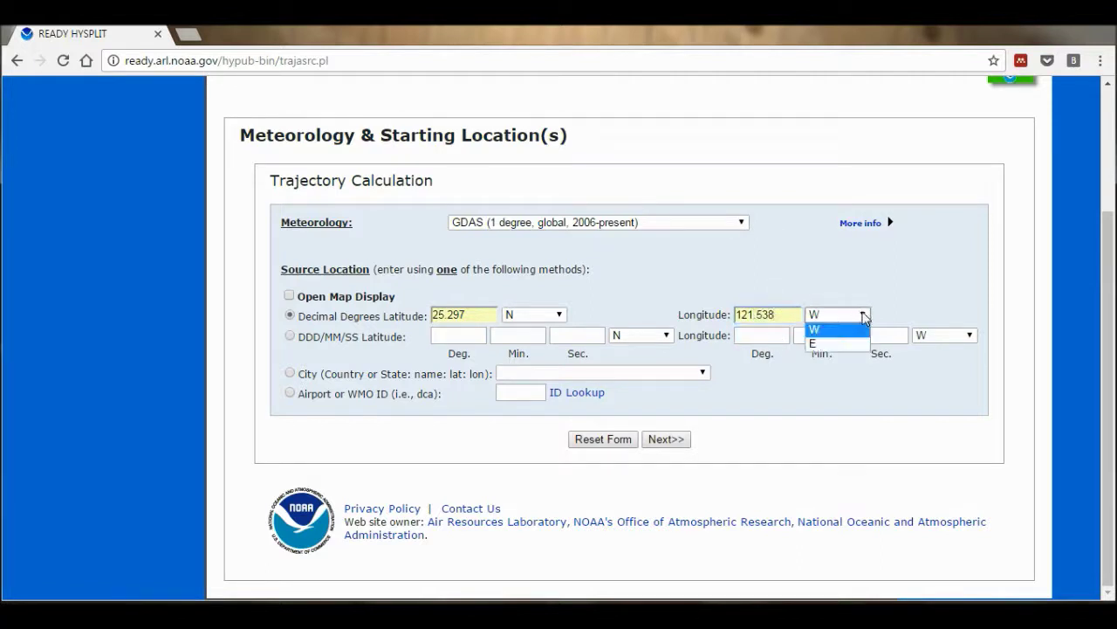
{"action": "left_click", "coordinate": [838, 339]}
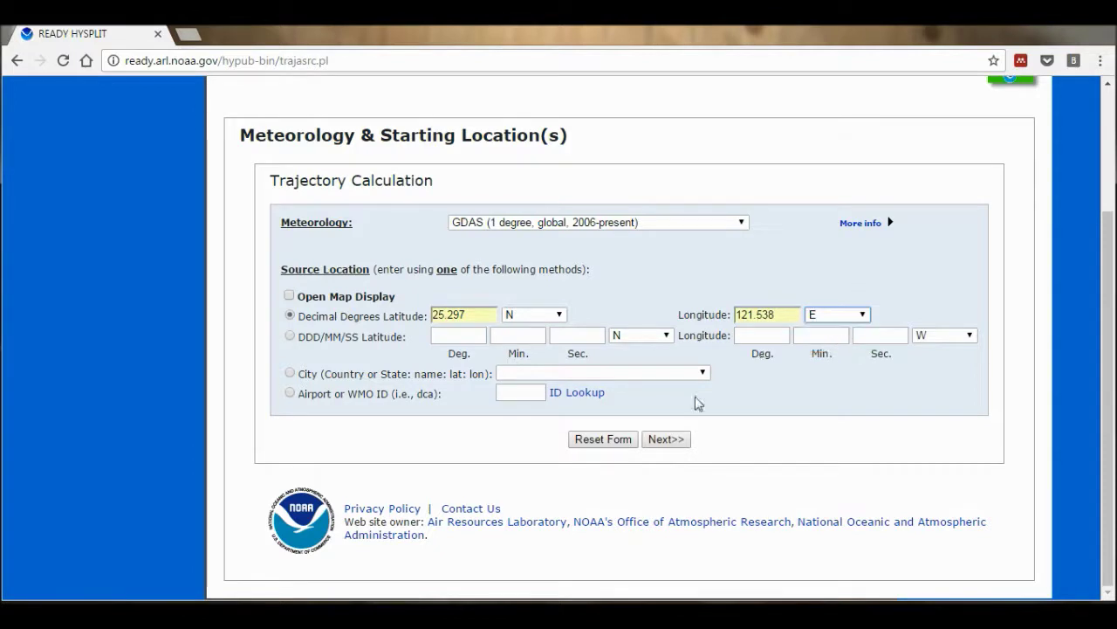
{"action": "left_click", "coordinate": [668, 440]}
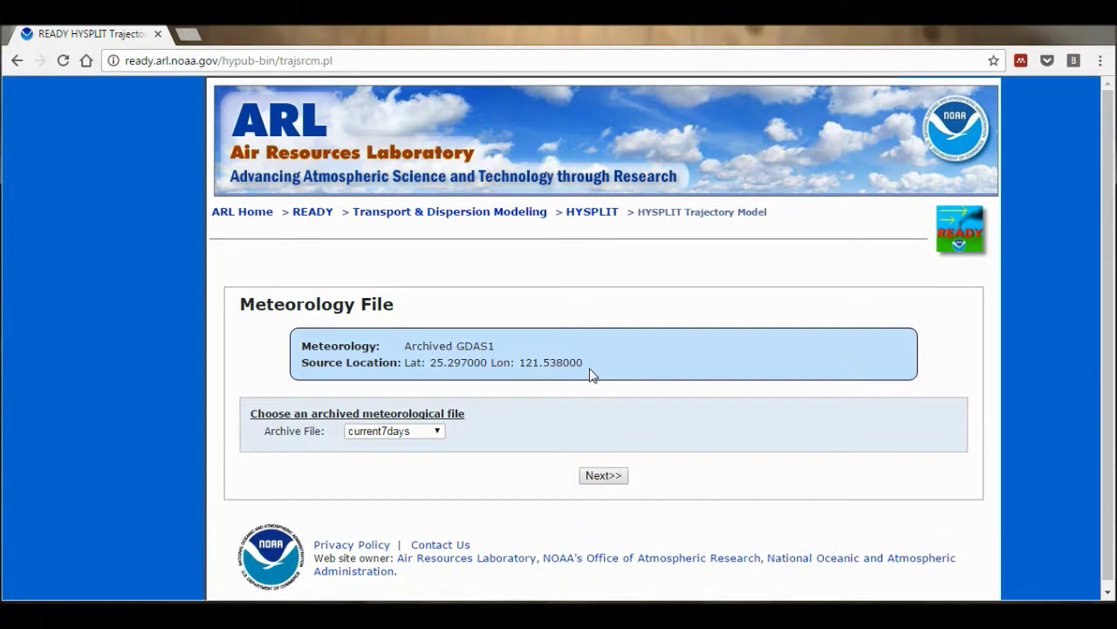
Select the gdas1.mar16.w3 archive file and continue to the run details.
{"action": "scroll", "coordinate": [594, 371], "scroll_direction": "down", "scroll_amount": 1}
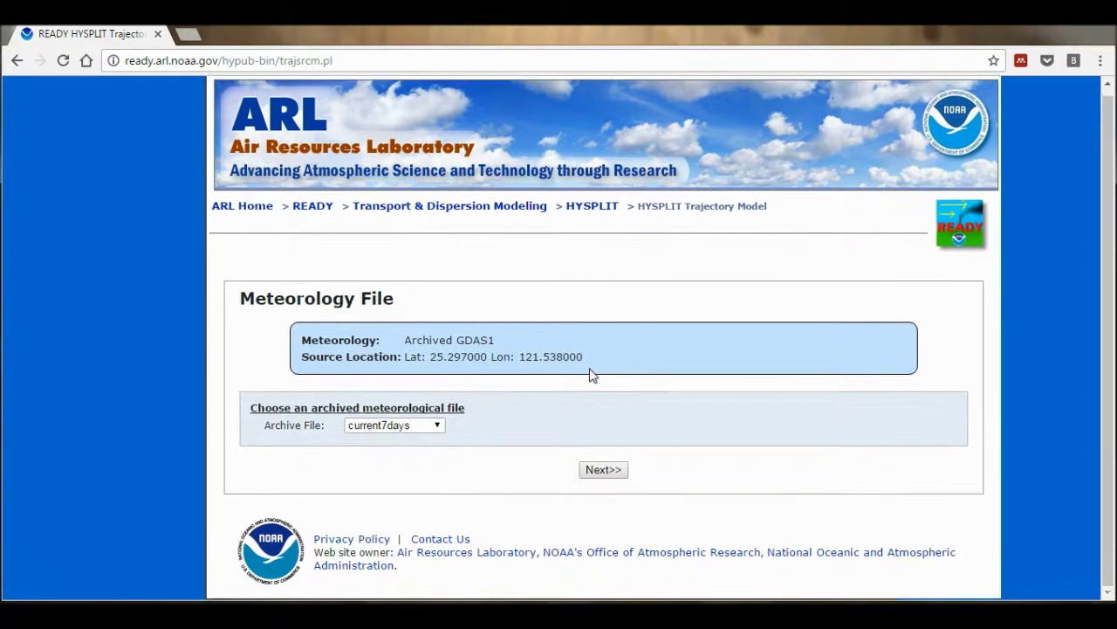
{"action": "left_click", "coordinate": [437, 427]}
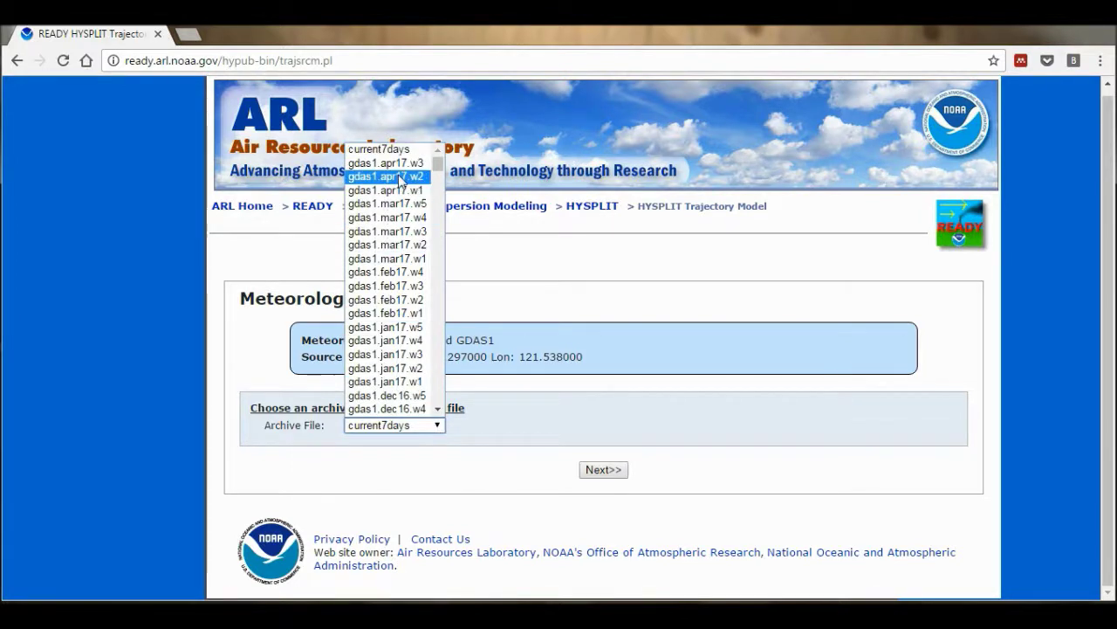
{"action": "left_click_drag", "start_coordinate": [439, 165], "coordinate": [441, 189]}
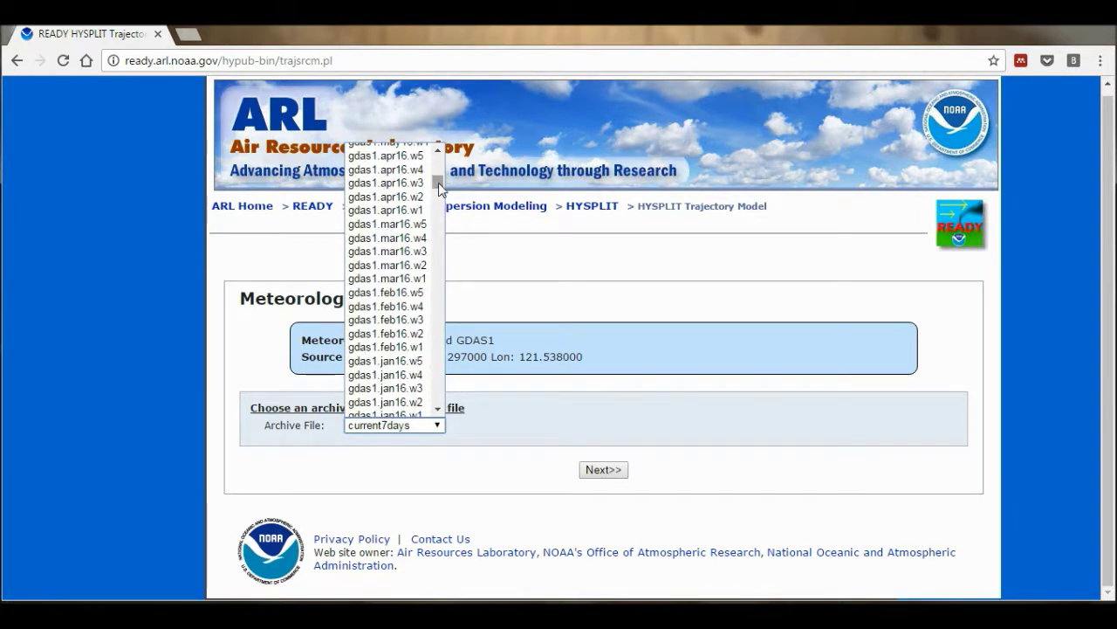
{"action": "left_click", "coordinate": [423, 255]}
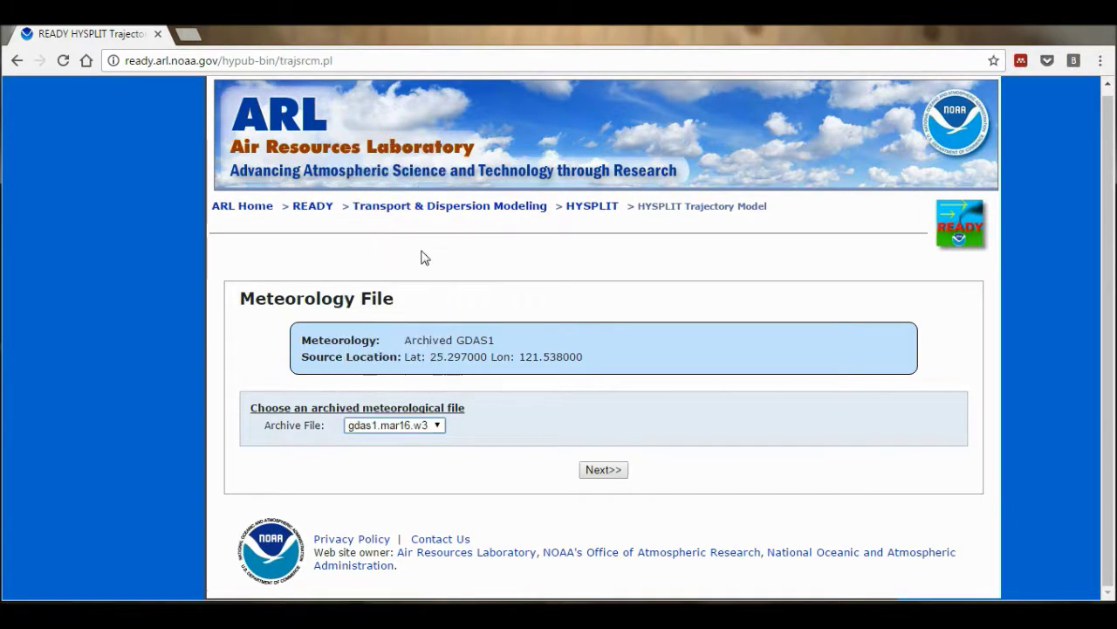
{"action": "left_click", "coordinate": [605, 472]}
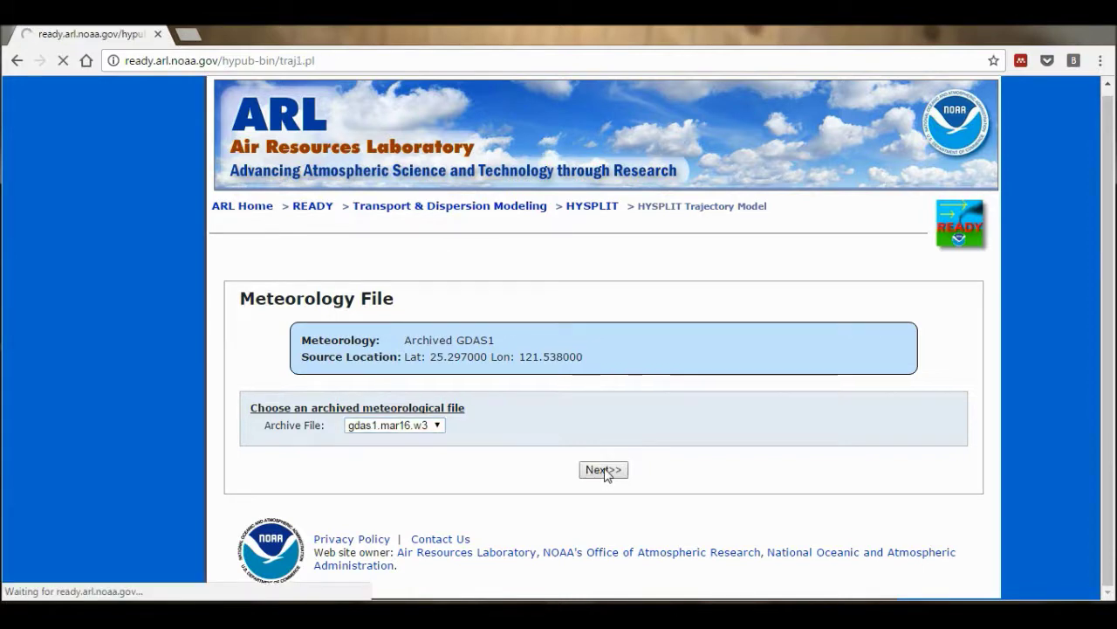
Make the run backward, starting day 16 at hour 10, for 120 hours.
{"action": "scroll", "coordinate": [714, 323], "scroll_direction": "down", "scroll_amount": 1}
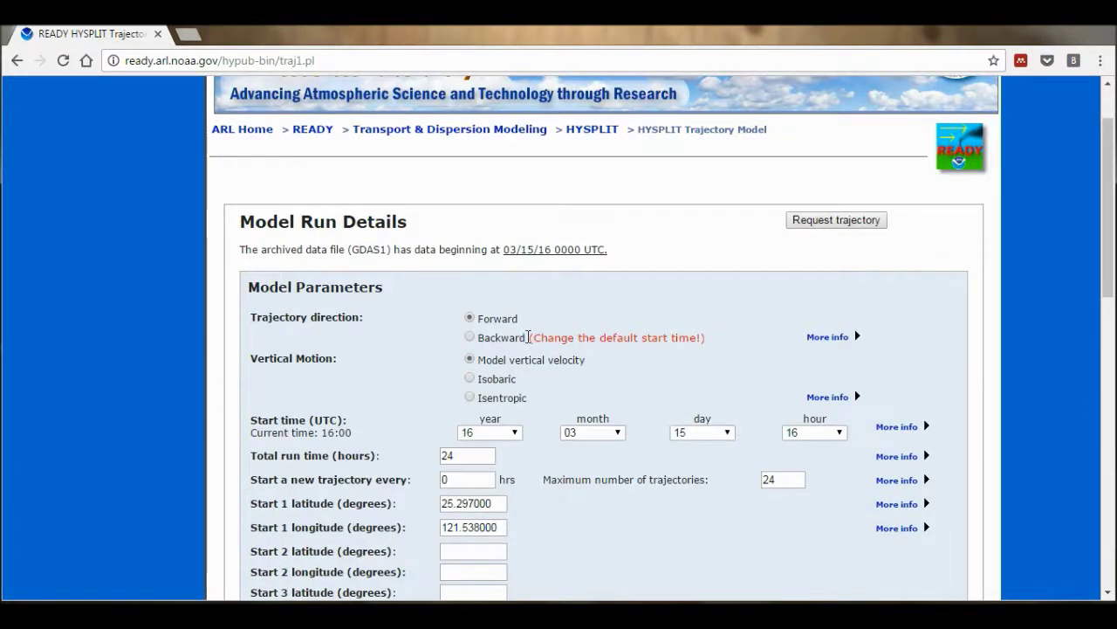
{"action": "left_click", "coordinate": [470, 338]}
{"action": "scroll", "coordinate": [385, 341], "scroll_direction": "down", "scroll_amount": 1}
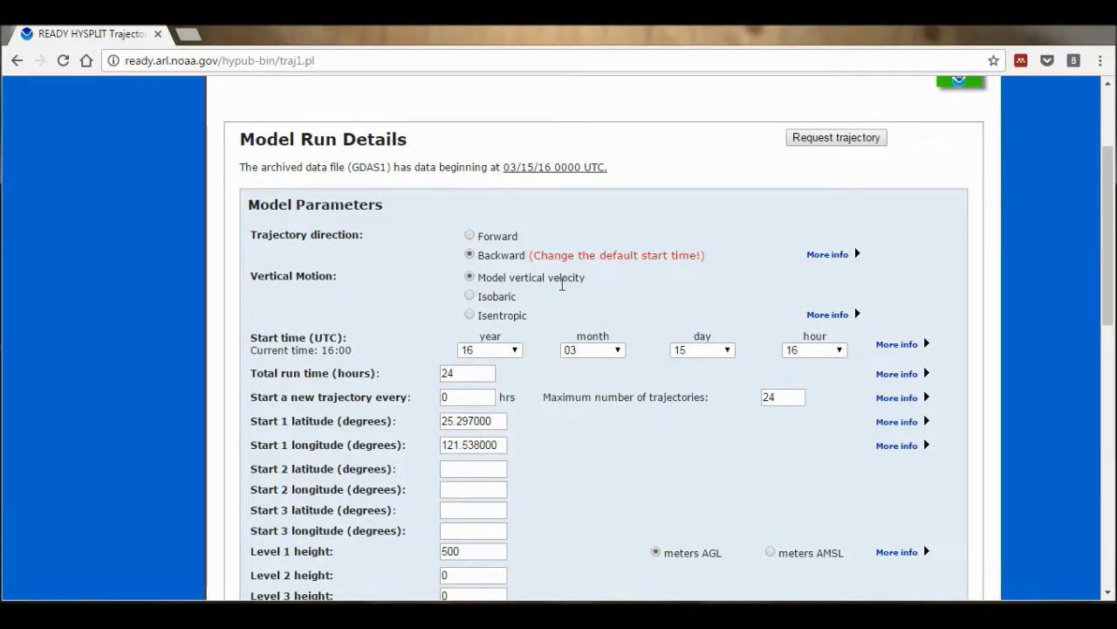
{"action": "scroll", "coordinate": [559, 325], "scroll_direction": "down", "scroll_amount": 1}
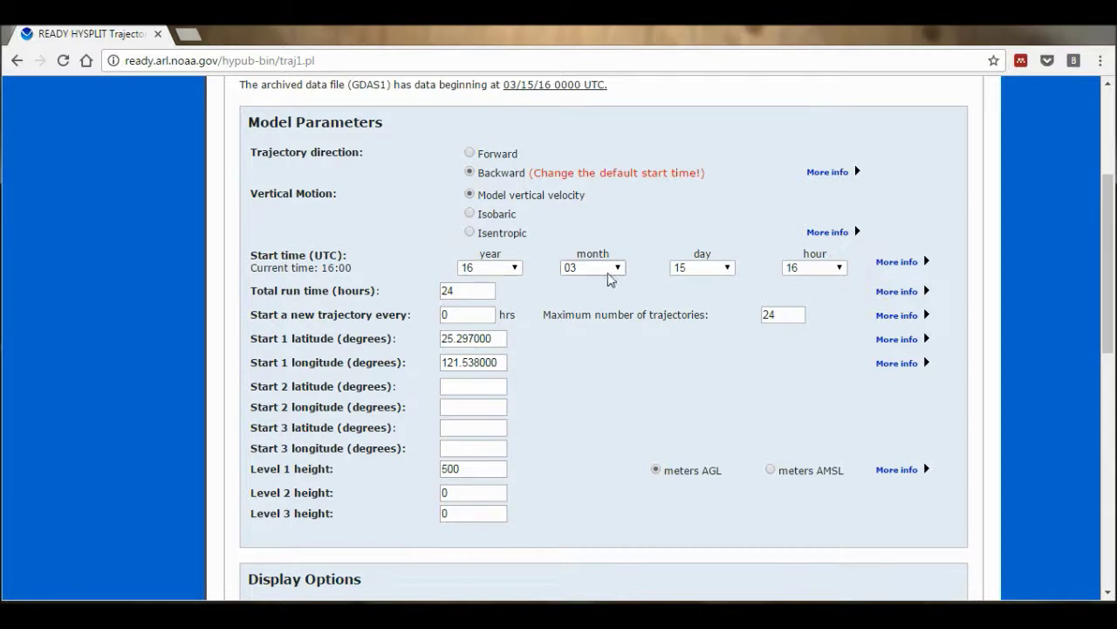
{"action": "left_click", "coordinate": [714, 275]}
{"action": "left_click", "coordinate": [708, 297]}
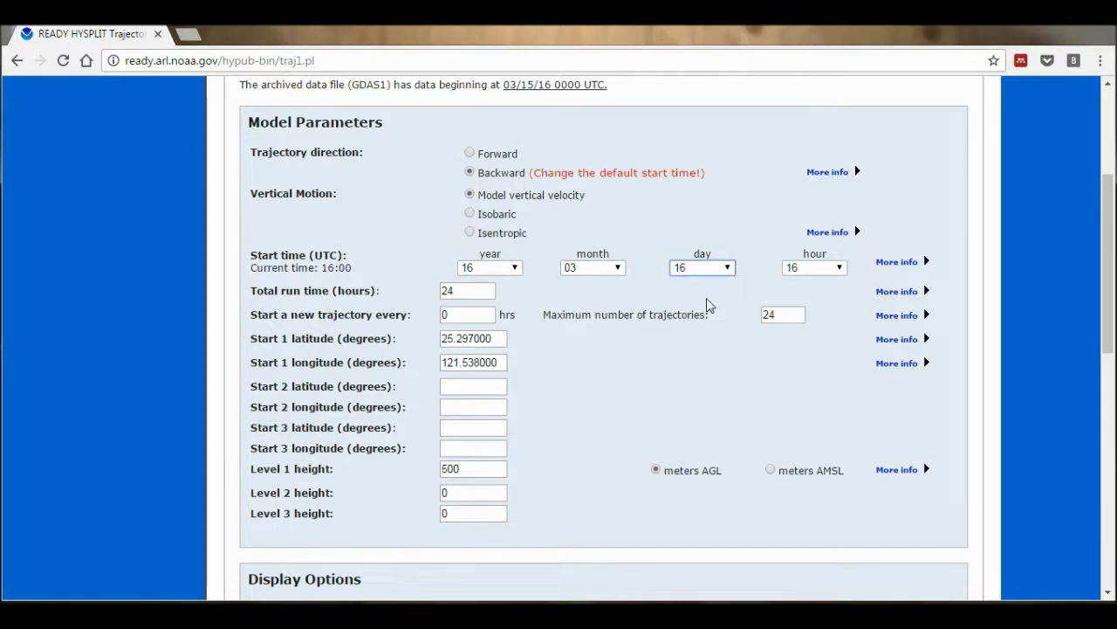
{"action": "left_click", "coordinate": [834, 268]}
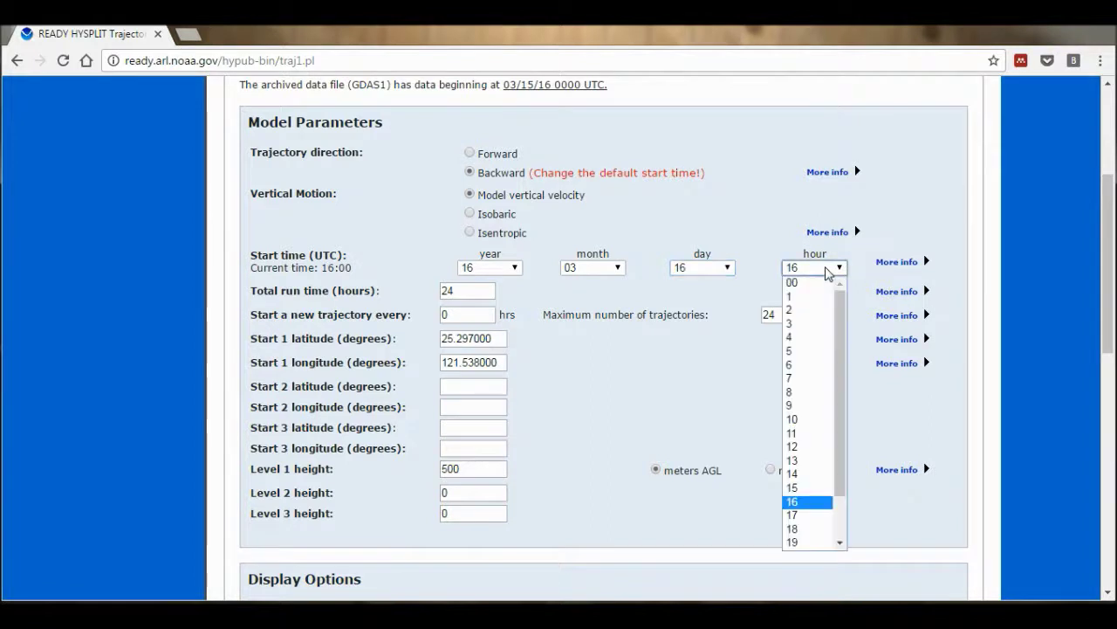
{"action": "left_click", "coordinate": [809, 420]}
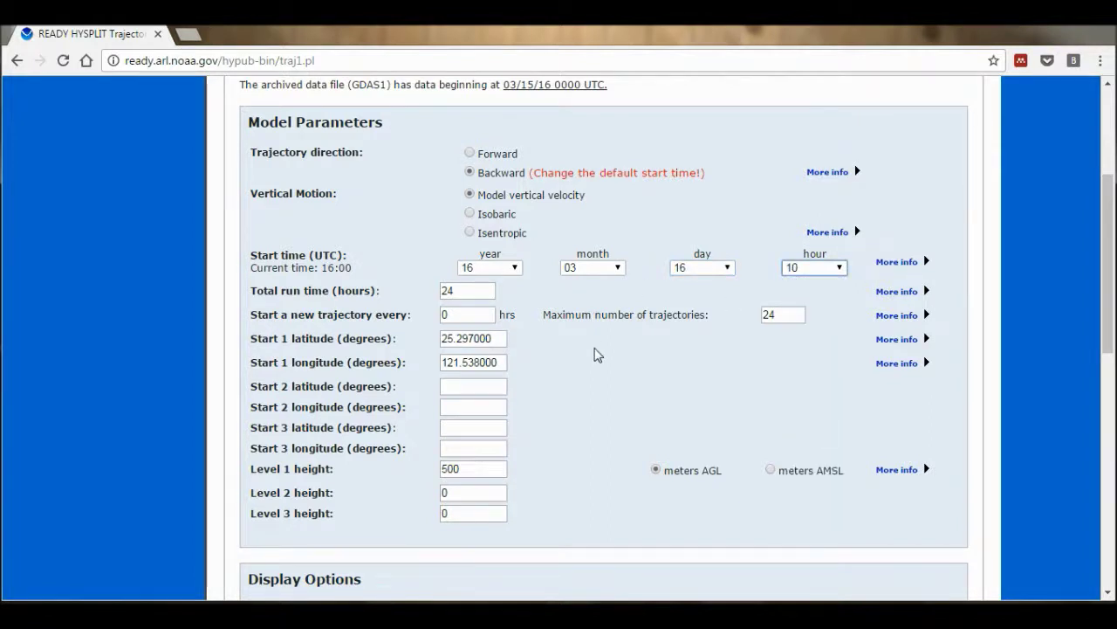
{"action": "scroll", "coordinate": [612, 358], "scroll_direction": "down", "scroll_amount": 2}
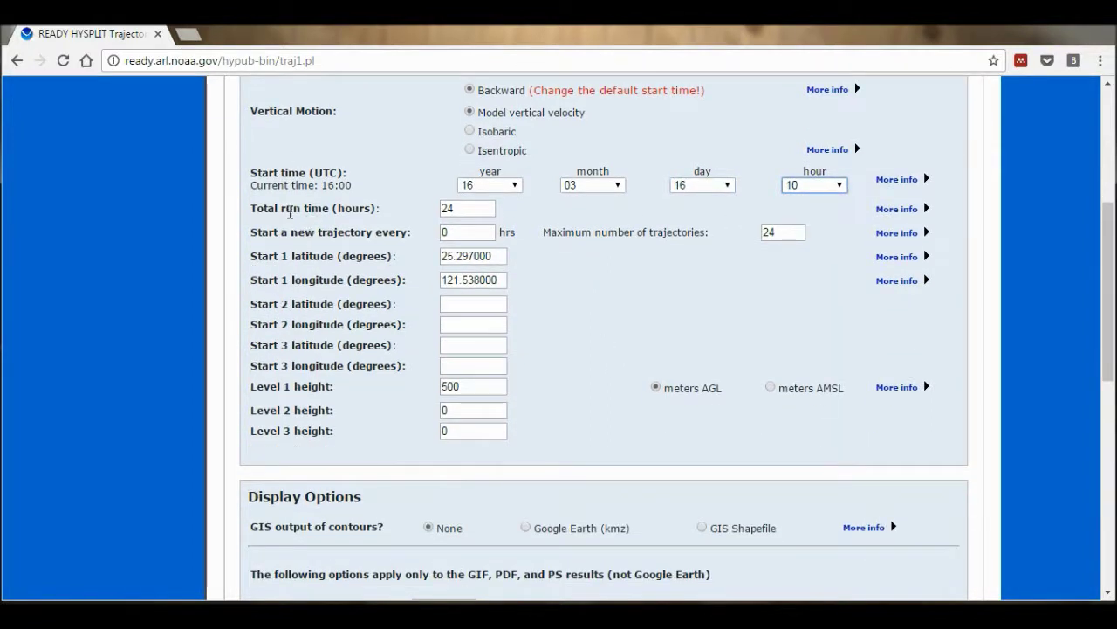
{"action": "left_click", "coordinate": [467, 209]}
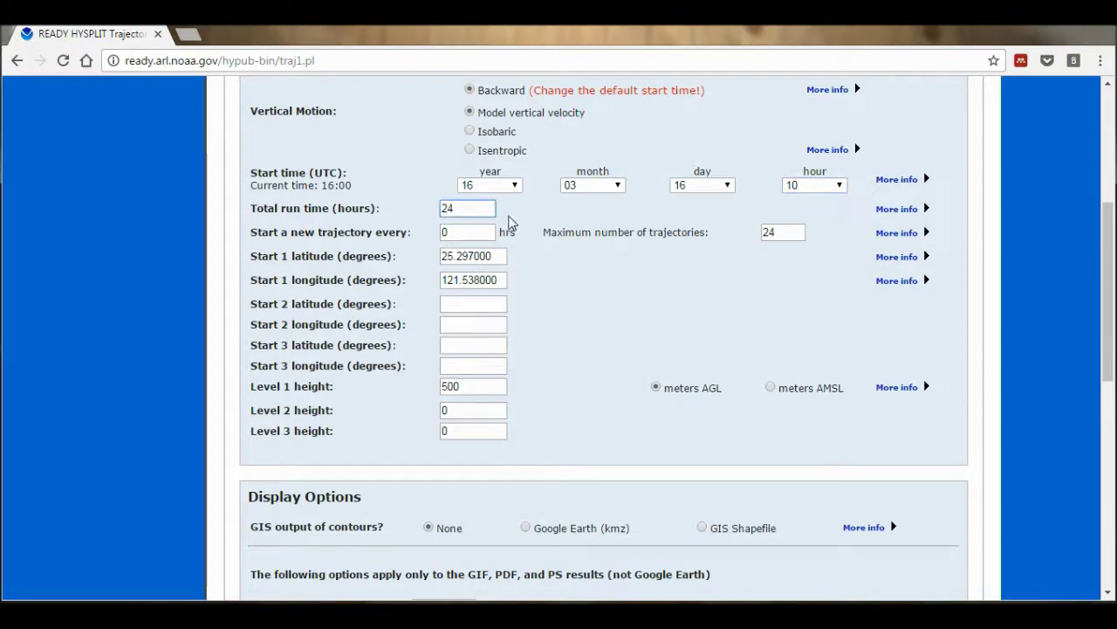
{"action": "type", "text": "12"}
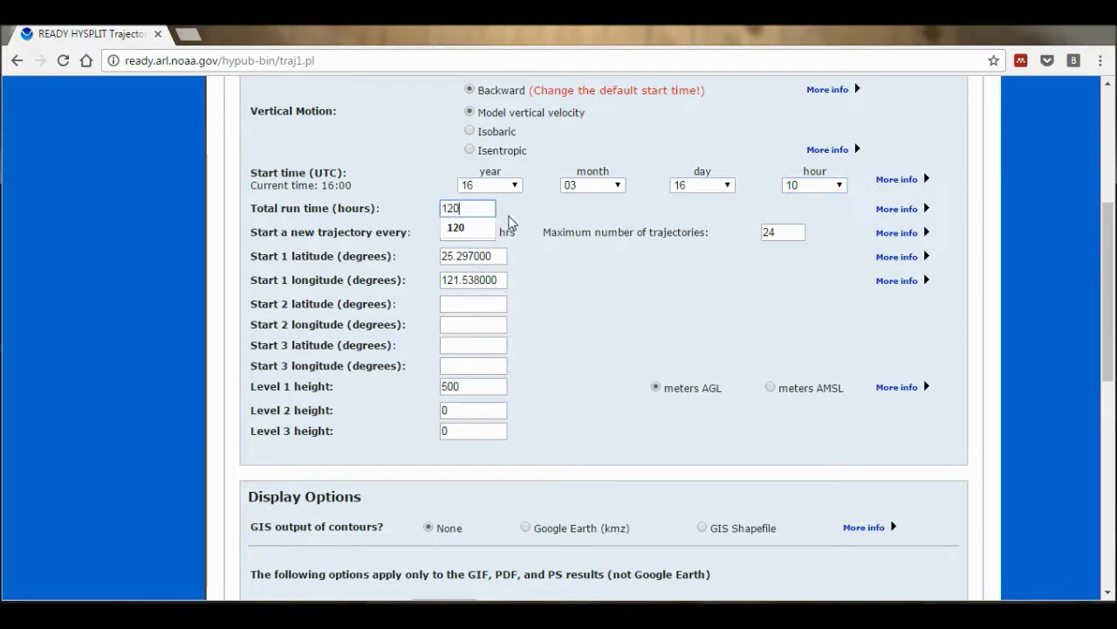
{"action": "type", "text": "0"}
{"action": "left_click", "coordinate": [473, 226]}
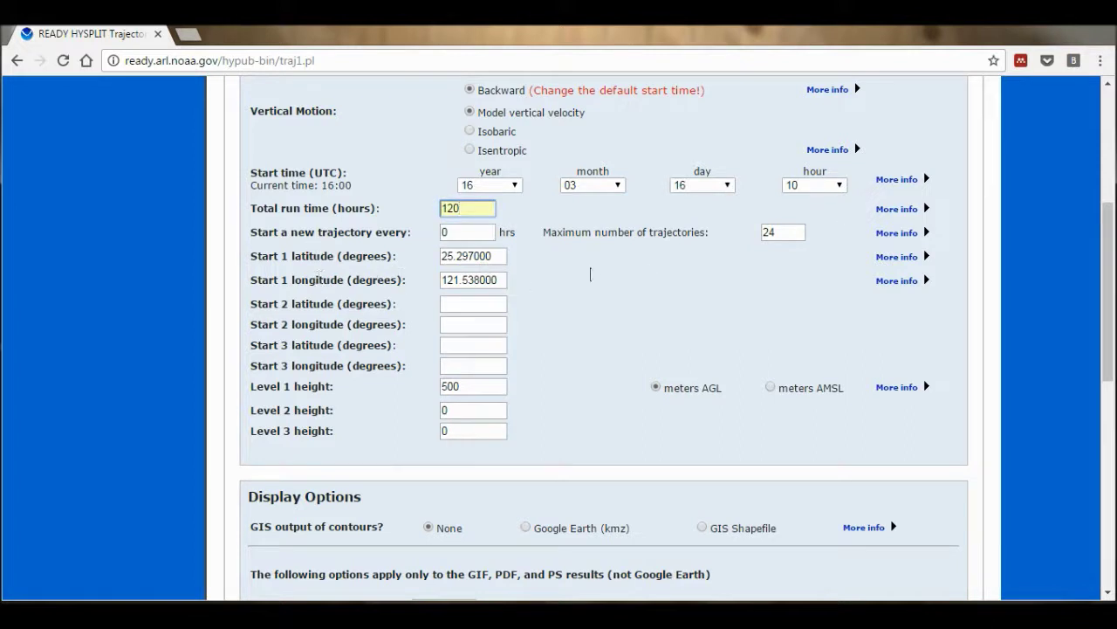
Set the Level 1, 2 and 3 heights to 100, 500 and 1000 m AGL.
{"action": "scroll", "coordinate": [590, 275], "scroll_direction": "down", "scroll_amount": 1}
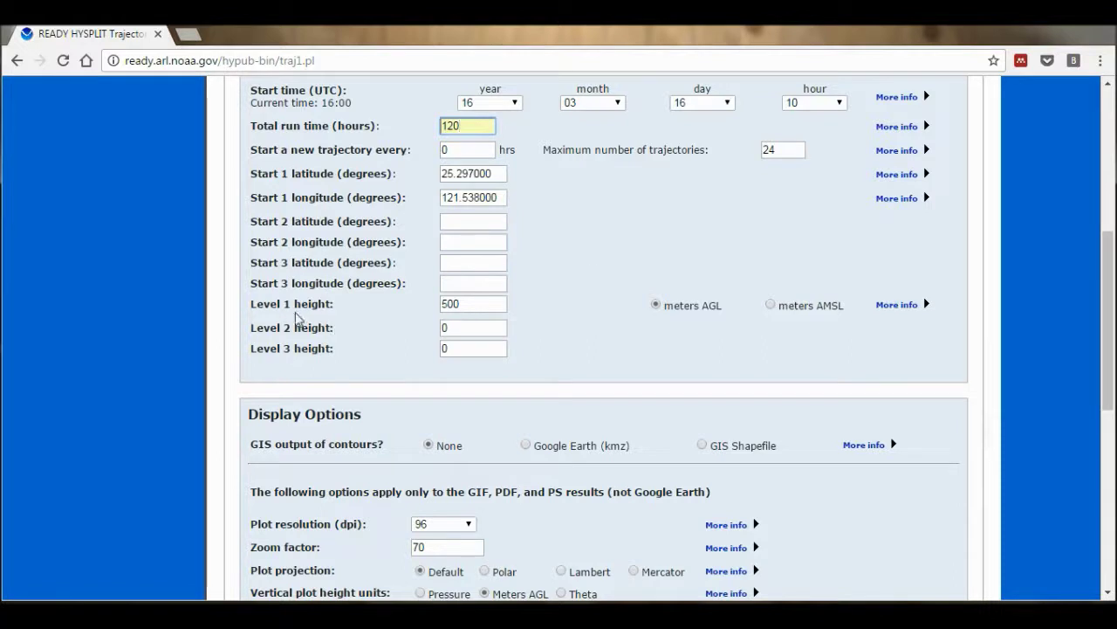
{"action": "left_click", "coordinate": [487, 306]}
{"action": "key", "text": "BackSpace"}
{"action": "key", "text": "BackSpace"}
{"action": "key", "text": "BackSpace"}
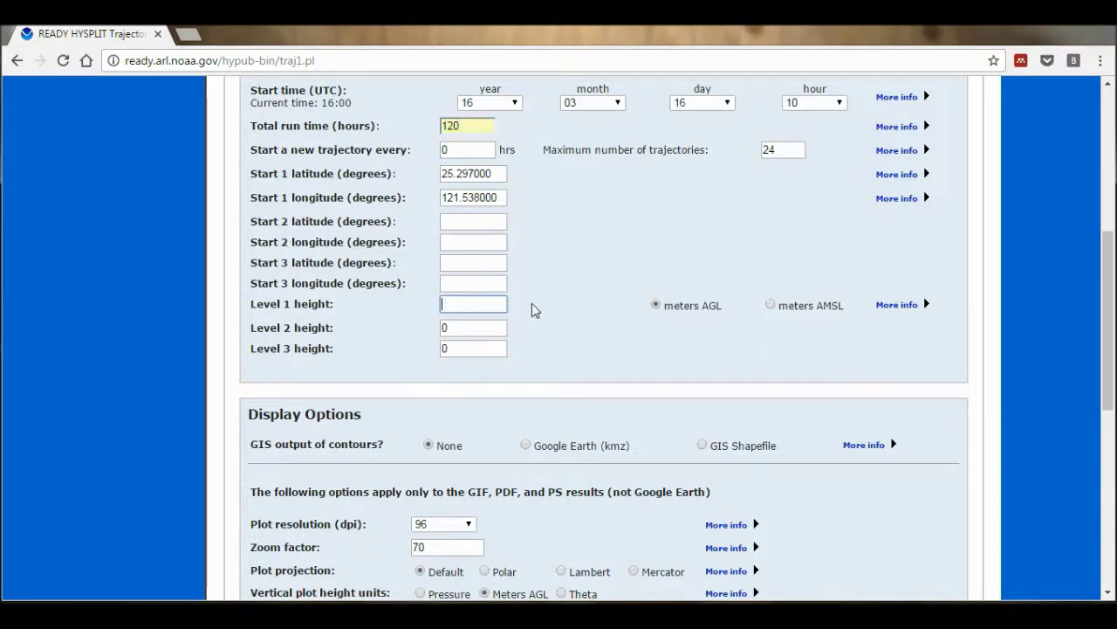
{"action": "type", "text": "100"}
{"action": "left_click", "coordinate": [497, 327]}
{"action": "left_click", "coordinate": [482, 329]}
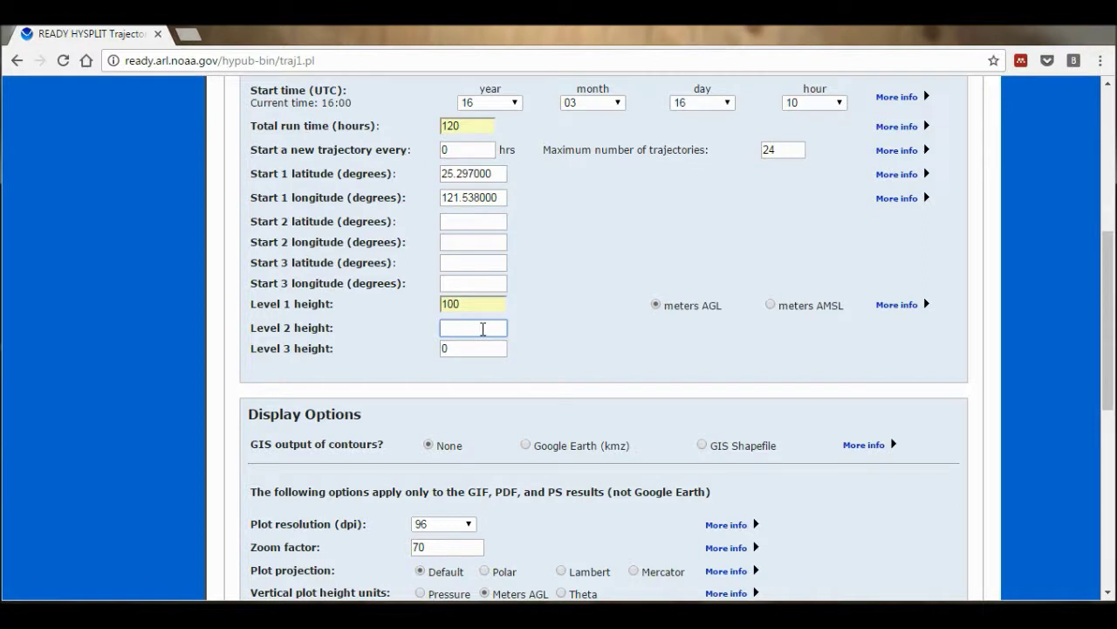
{"action": "type", "text": "500"}
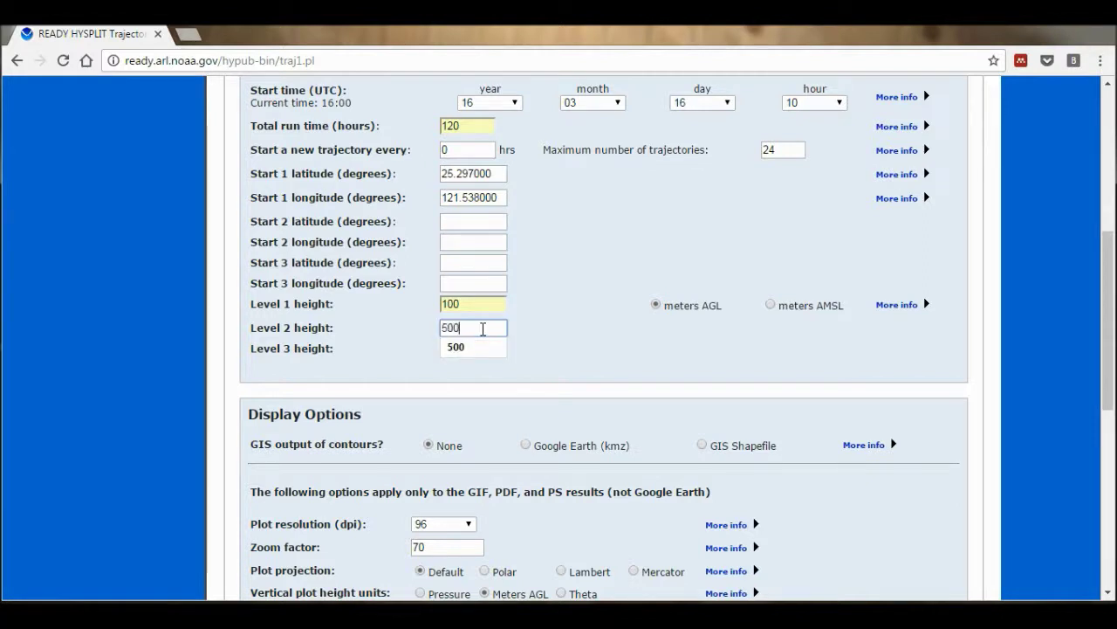
{"action": "left_click", "coordinate": [457, 346]}
{"action": "left_click", "coordinate": [460, 349]}
{"action": "type", "text": "0"}
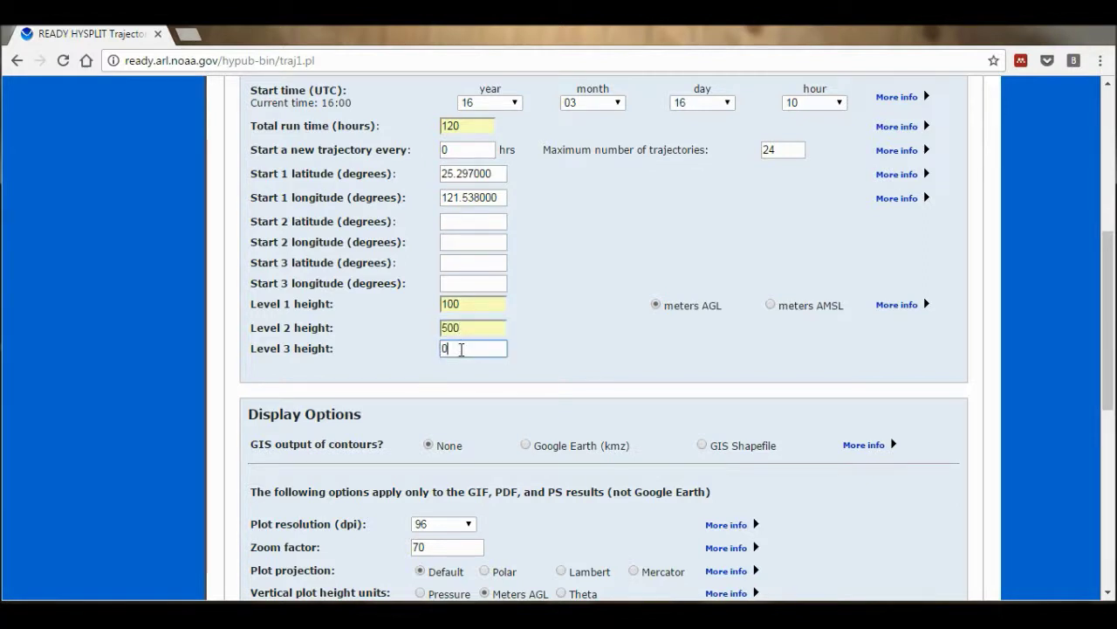
{"action": "type", "text": "1000"}
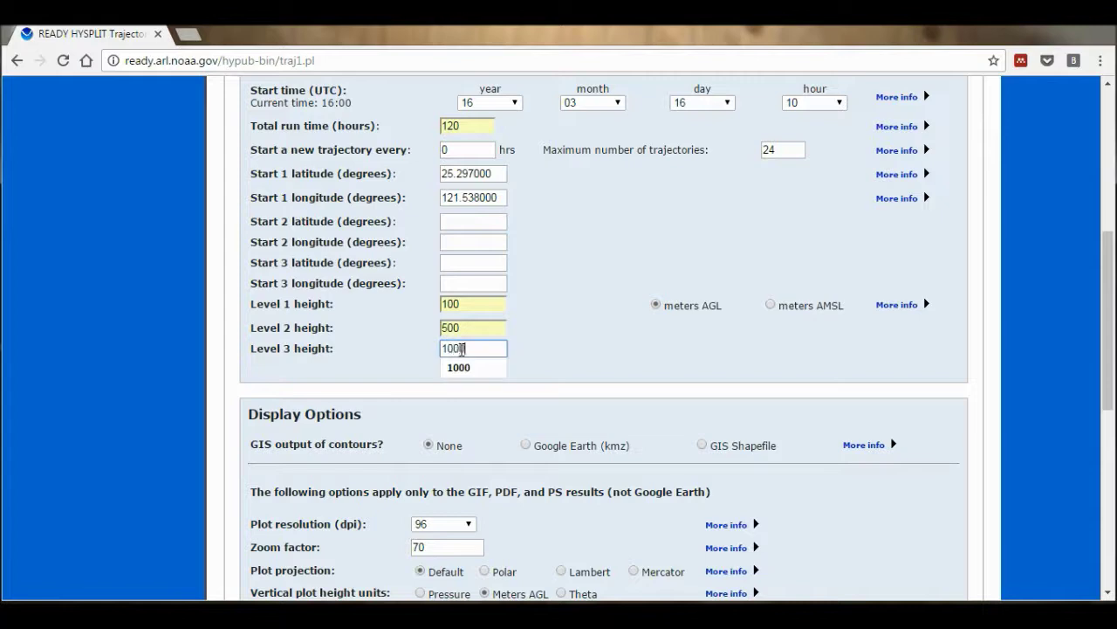
{"action": "left_click", "coordinate": [474, 370]}
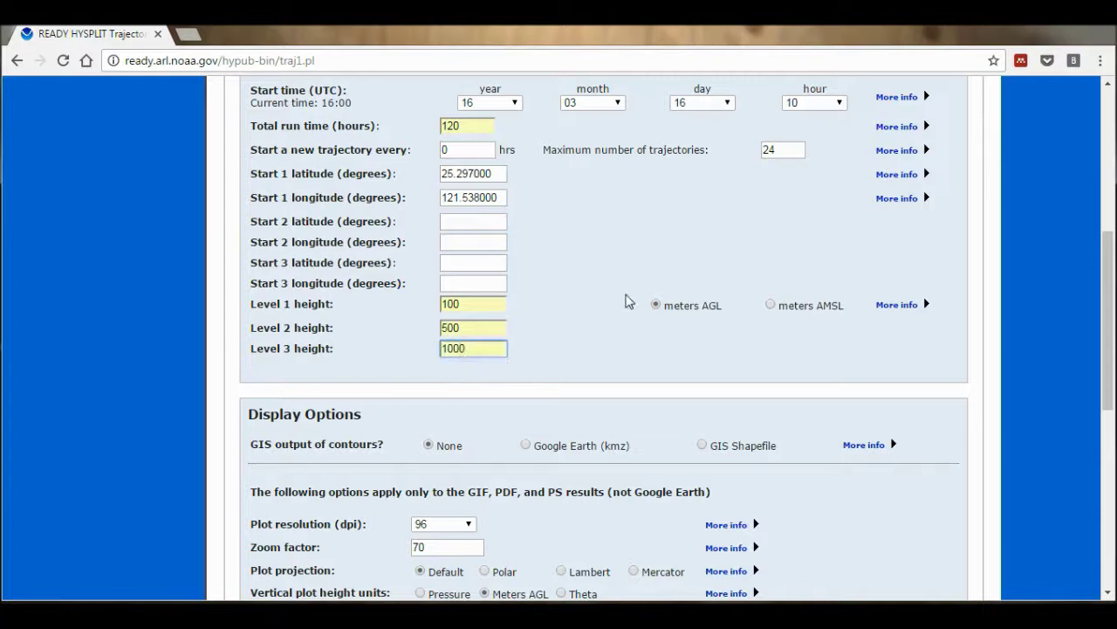
{"action": "scroll", "coordinate": [626, 303], "scroll_direction": "down", "scroll_amount": 1}
{"action": "scroll", "coordinate": [625, 303], "scroll_direction": "down", "scroll_amount": 2}
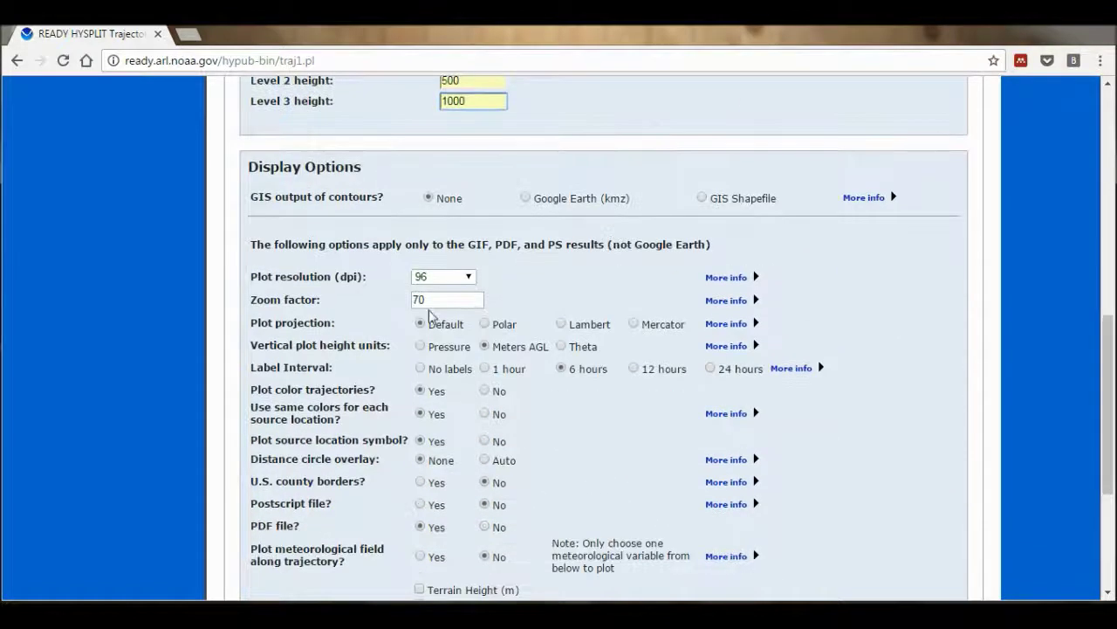
Change the plot zoom factor to 100 and request the trajectory run.
{"action": "left_click", "coordinate": [443, 300]}
{"action": "key", "text": "BackSpace"}
{"action": "type", "text": "100"}
{"action": "left_click", "coordinate": [427, 319]}
{"action": "scroll", "coordinate": [661, 266], "scroll_direction": "down", "scroll_amount": 3}
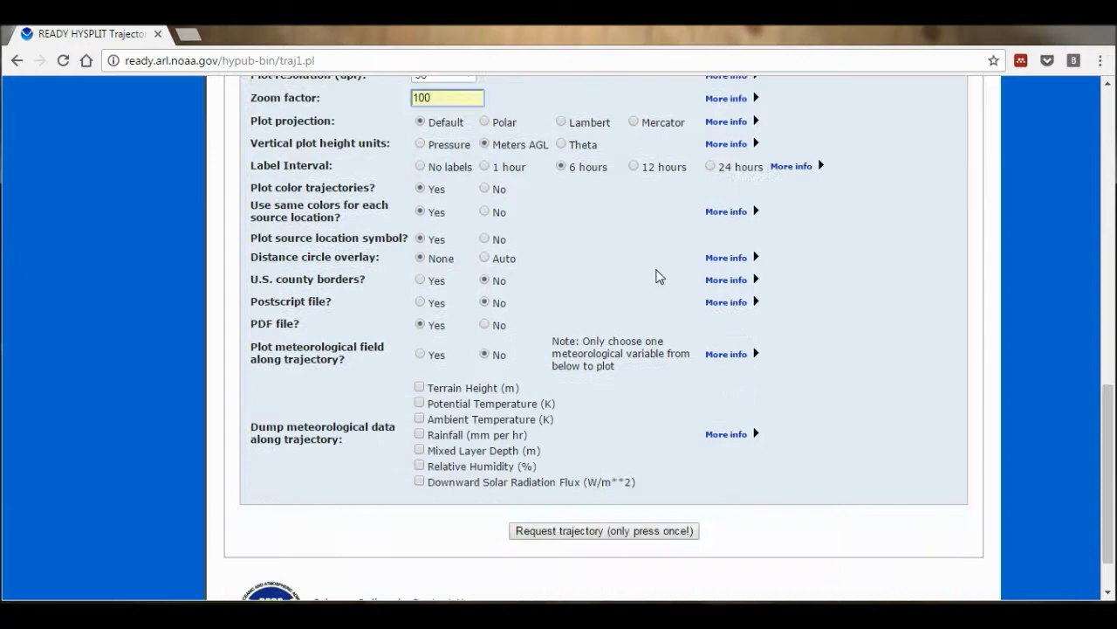
{"action": "scroll", "coordinate": [660, 276], "scroll_direction": "down", "scroll_amount": 1}
{"action": "scroll", "coordinate": [658, 277], "scroll_direction": "up", "scroll_amount": 1}
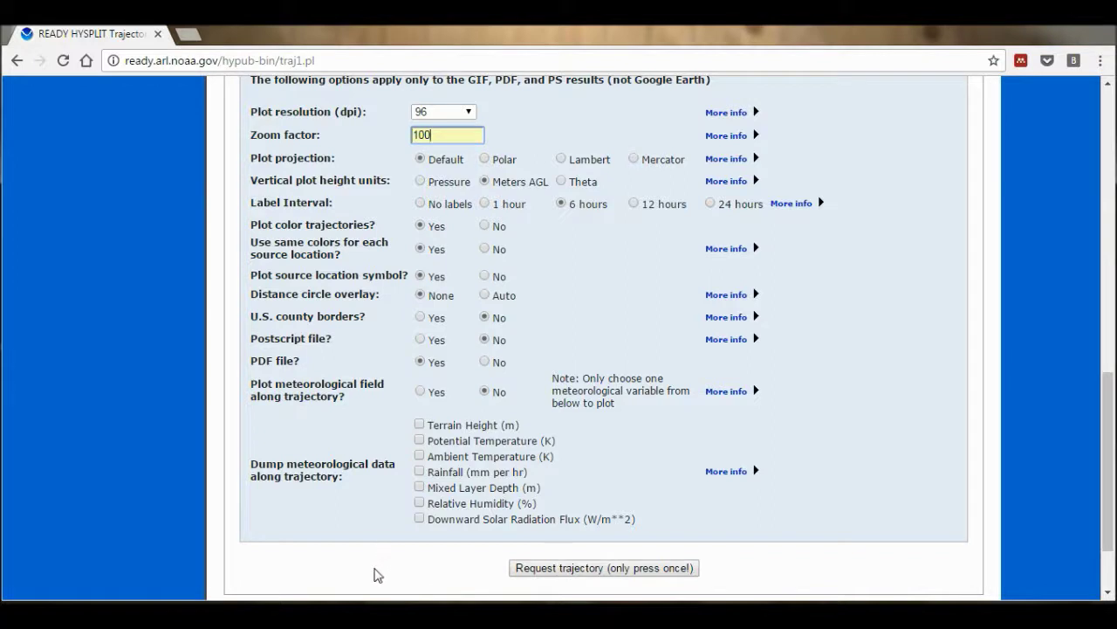
{"action": "left_click", "coordinate": [568, 570]}
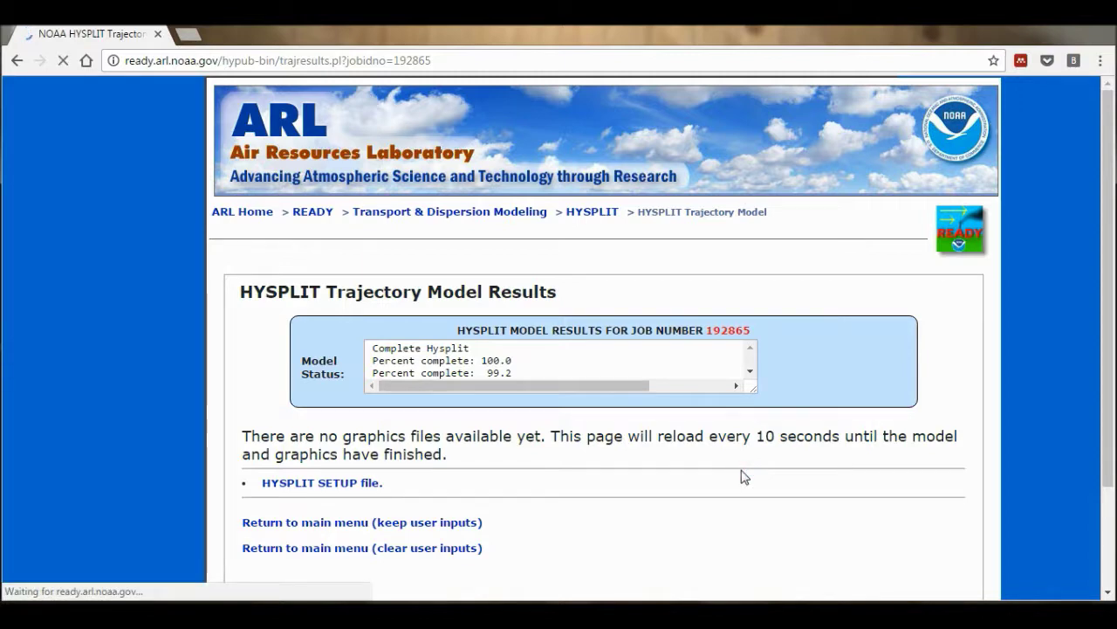
Open the finished trajectory plot's .gif link on the results page.
{"action": "scroll", "coordinate": [820, 420], "scroll_direction": "down", "scroll_amount": 1}
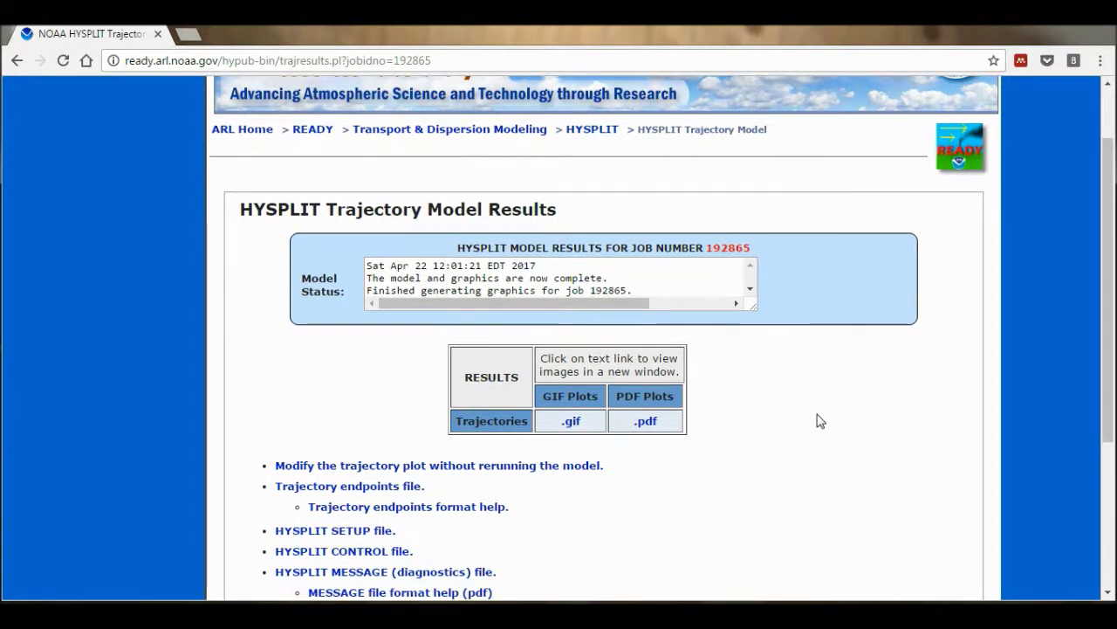
{"action": "left_click", "coordinate": [575, 427]}
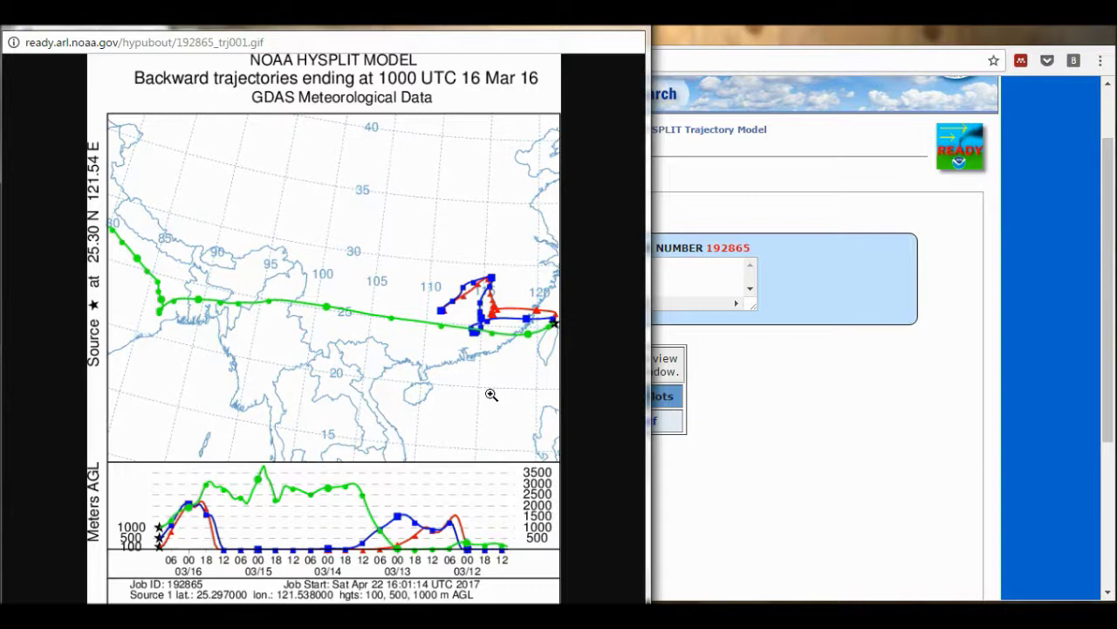
{"action": "right_click", "coordinate": [401, 244]}
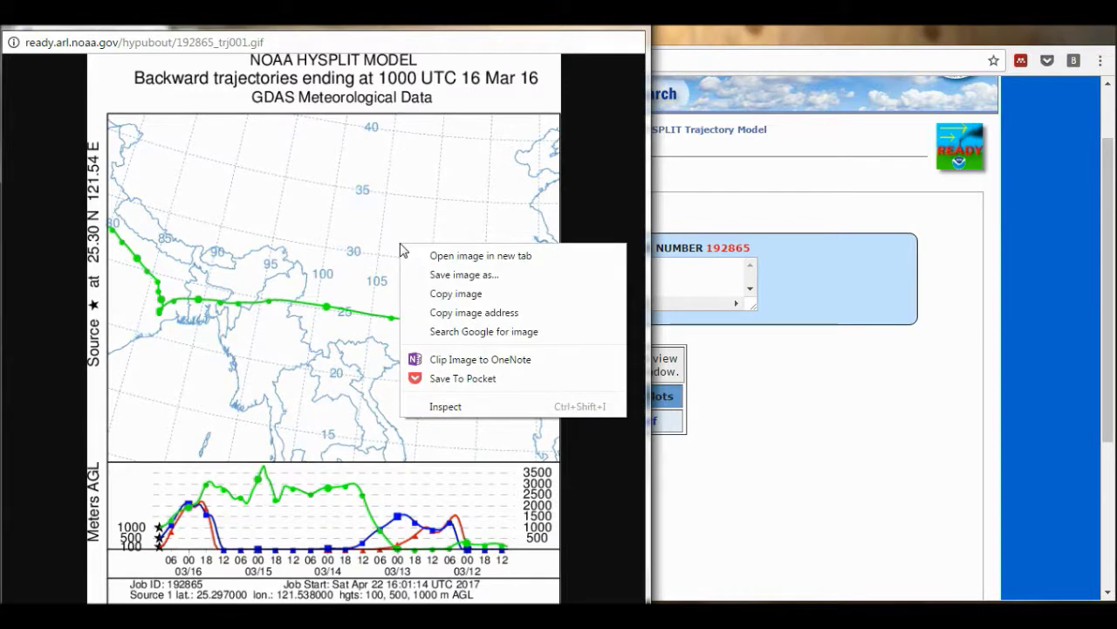
{"action": "left_click", "coordinate": [464, 275]}
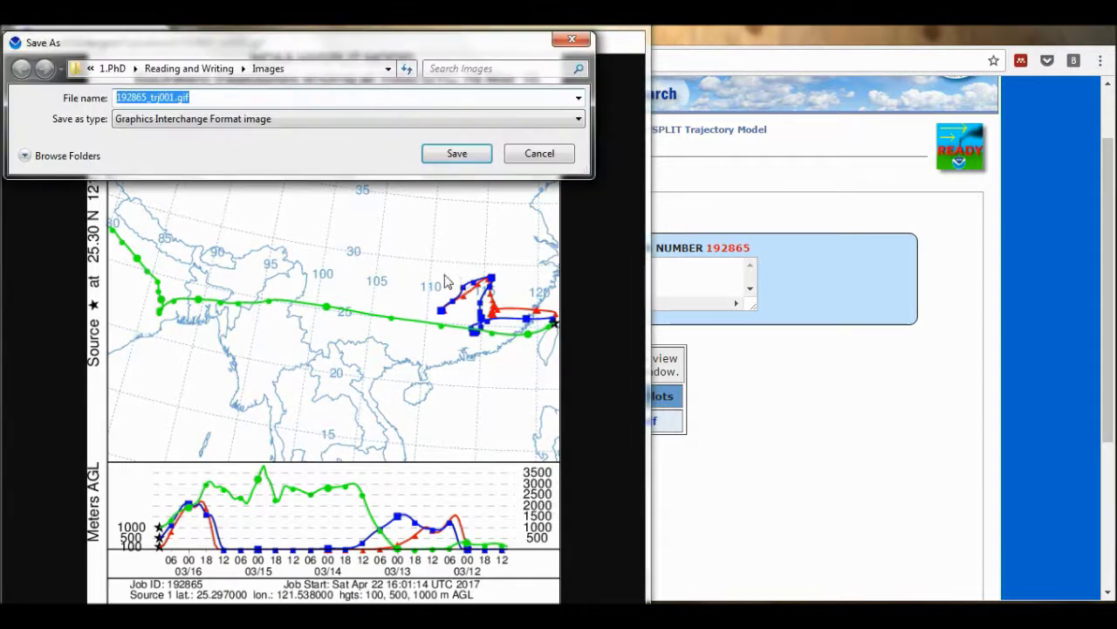
{"action": "key", "text": "BackSpace"}
{"action": "type", "text": "Taiwan"}
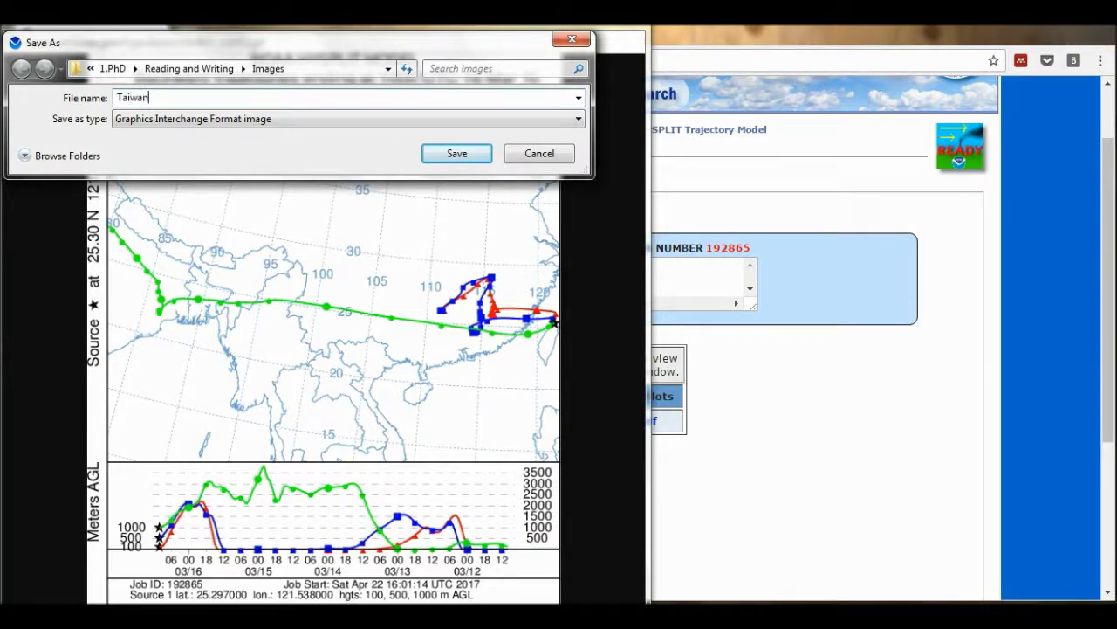
{"action": "type", "text": " 20160316 10:00"}
{"action": "left_click", "coordinate": [457, 153]}
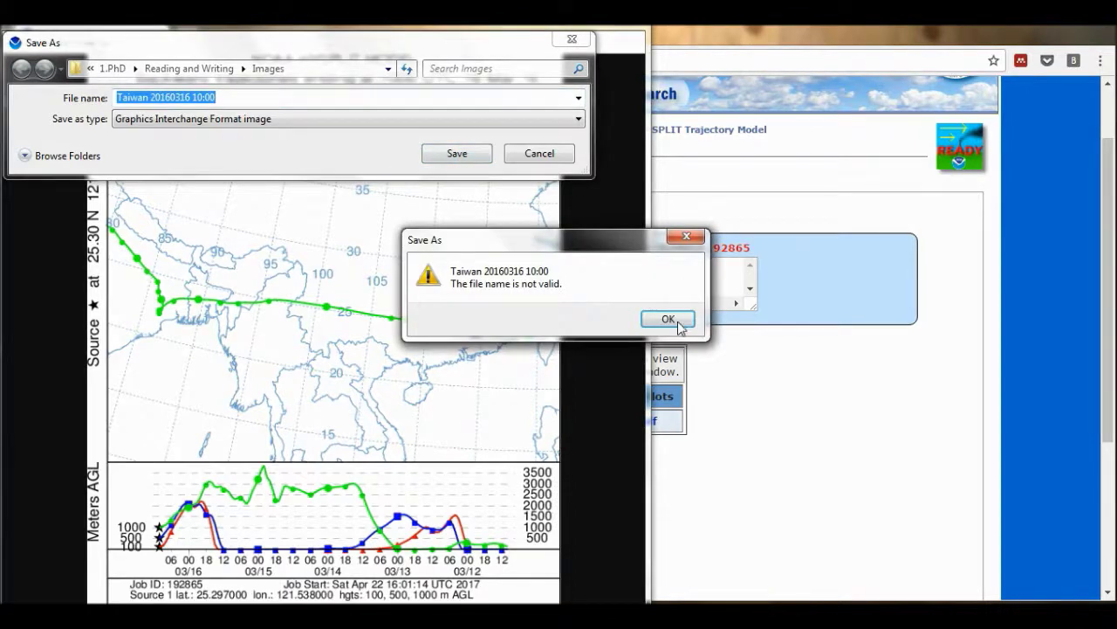
{"action": "left_click", "coordinate": [668, 319]}
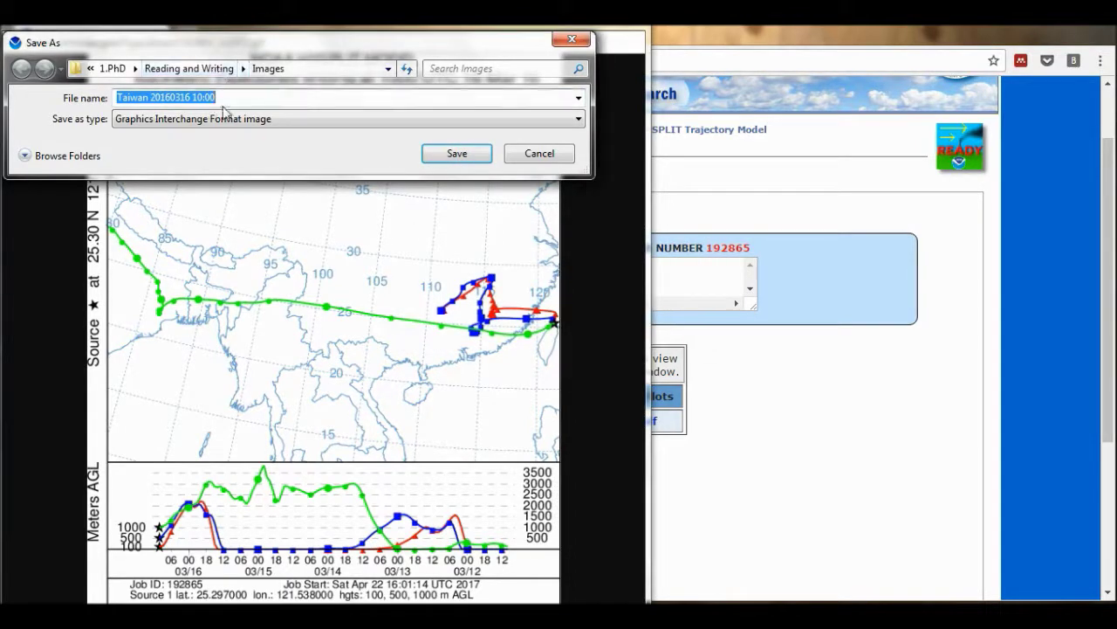
{"action": "left_click", "coordinate": [201, 97]}
{"action": "key", "text": "Delete"}
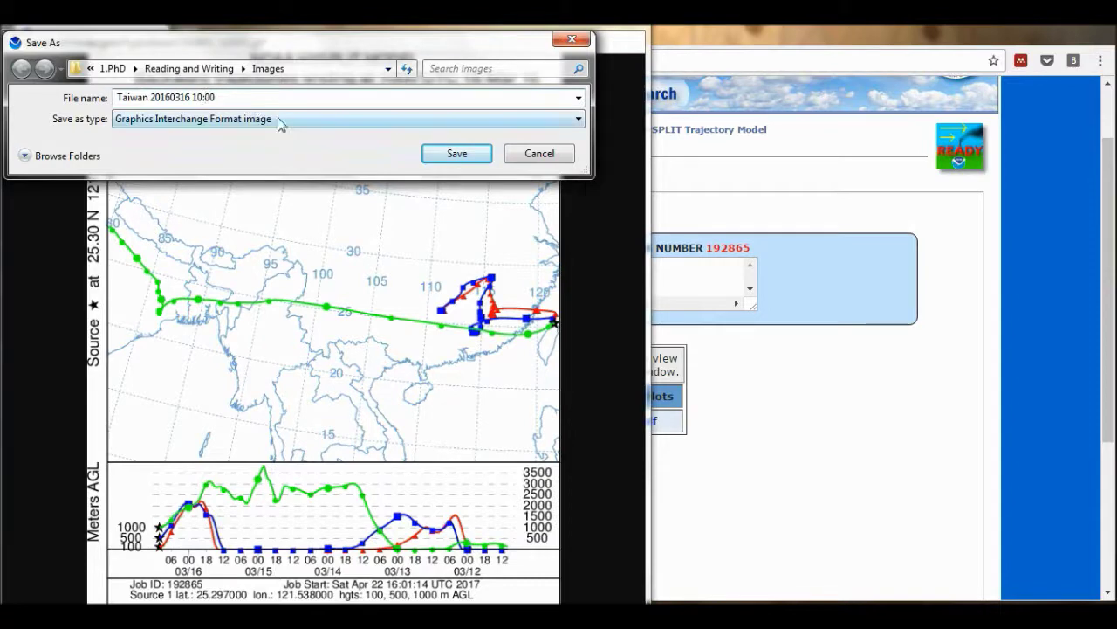
{"action": "left_click", "coordinate": [456, 153]}
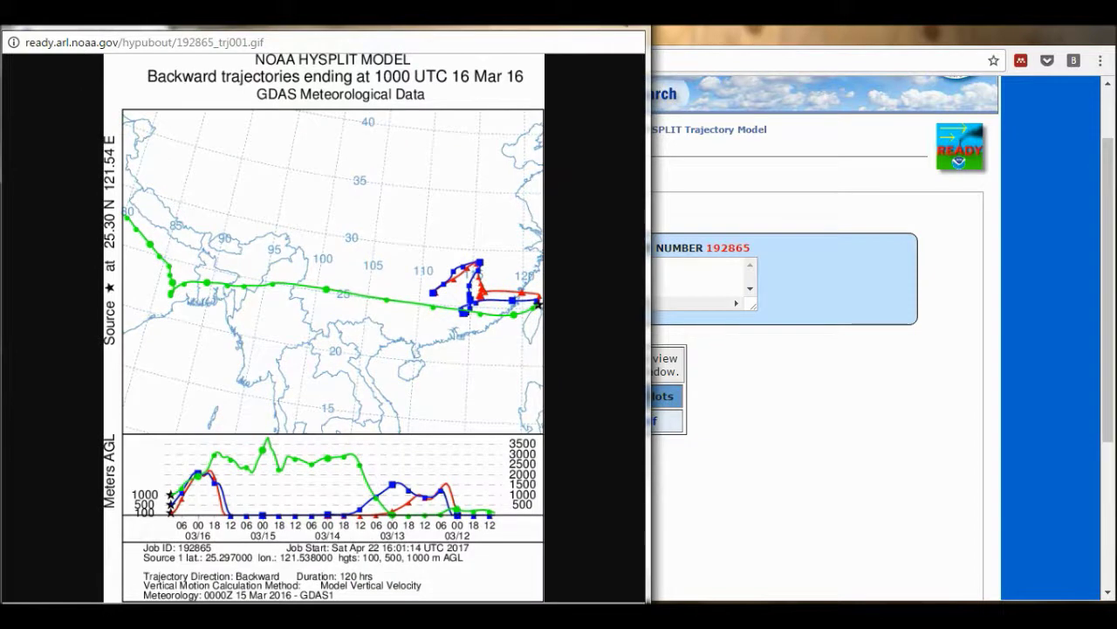
{"action": "key", "text": "ctrl+w"}
Return from the results page to the main menu, keeping user inputs.
{"action": "scroll", "coordinate": [808, 377], "scroll_direction": "down", "scroll_amount": 2}
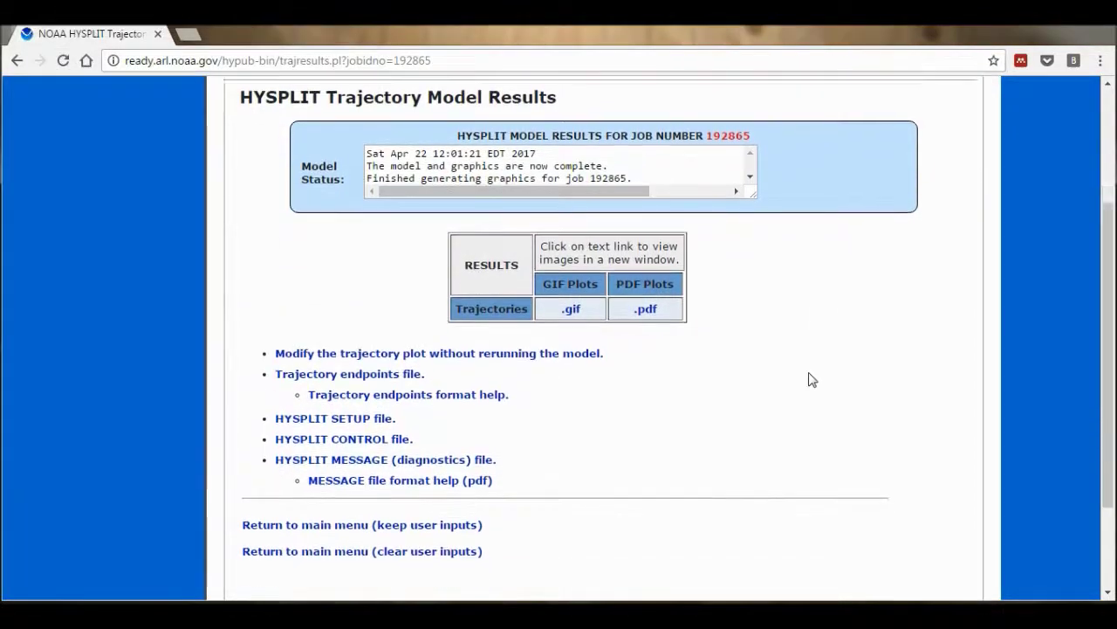
{"action": "scroll", "coordinate": [808, 377], "scroll_direction": "down", "scroll_amount": 1}
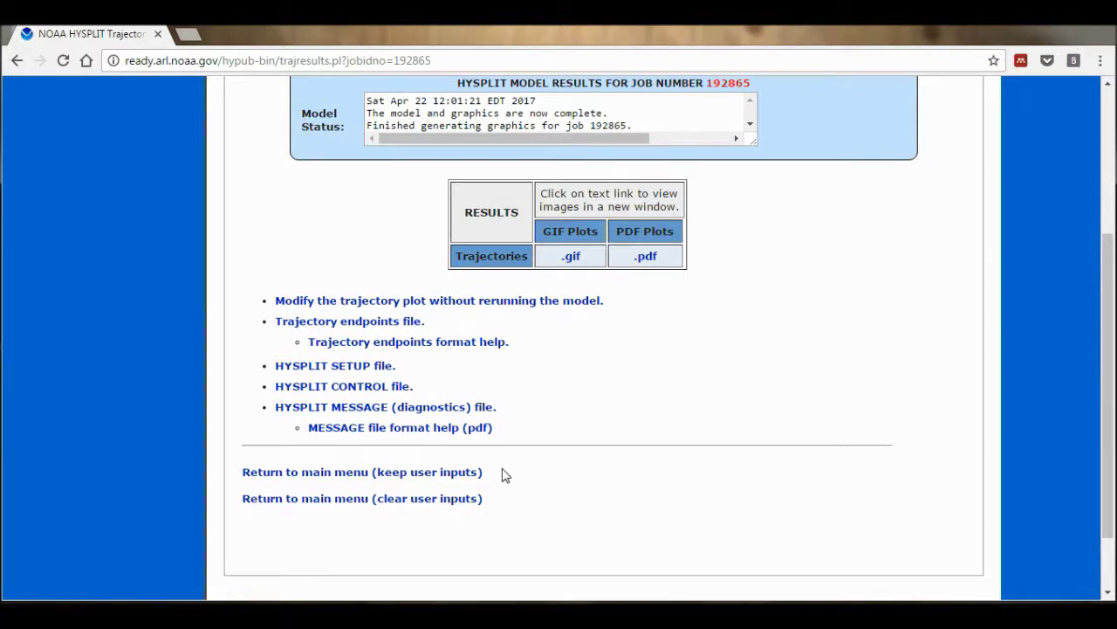
{"action": "left_click", "coordinate": [449, 475]}
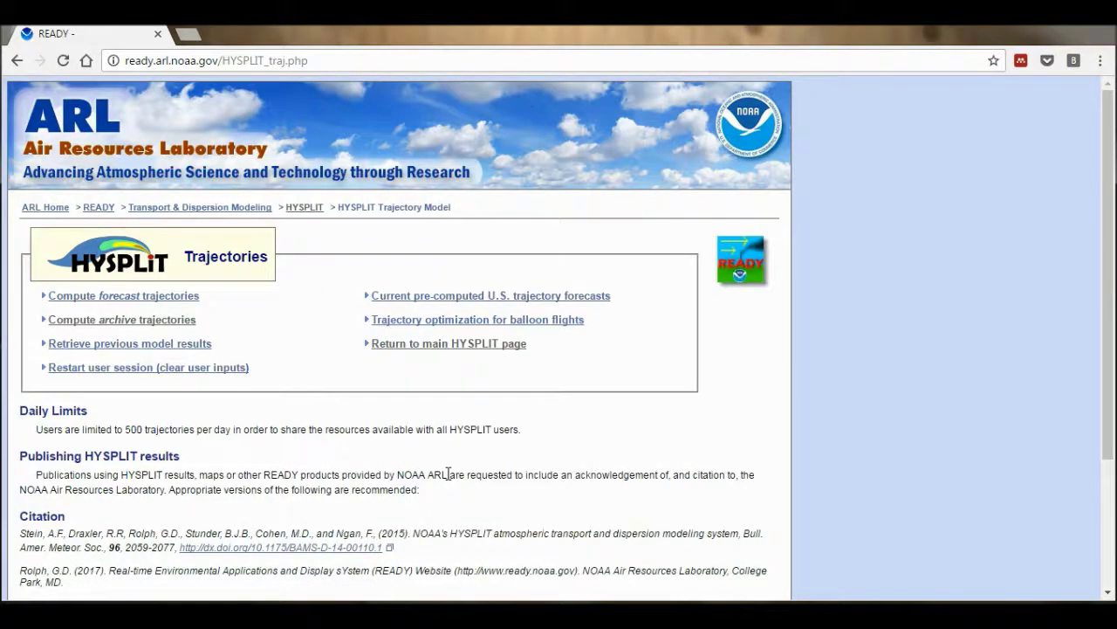
Choose archive trajectories again and proceed to the meteorology and starting location page.
{"action": "left_click", "coordinate": [151, 326]}
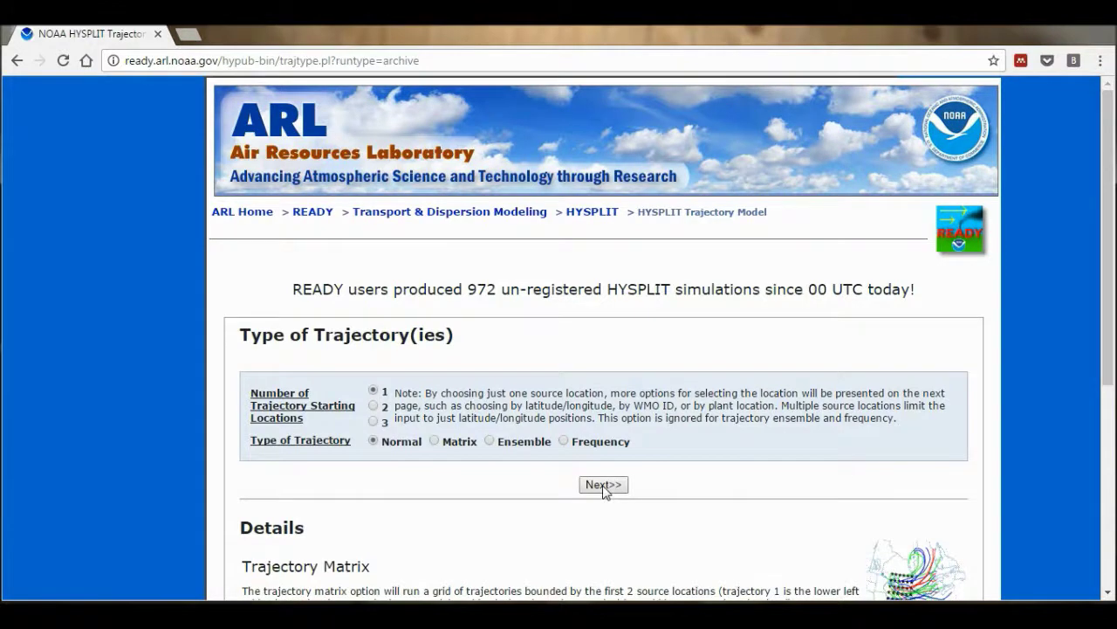
{"action": "left_click", "coordinate": [603, 487]}
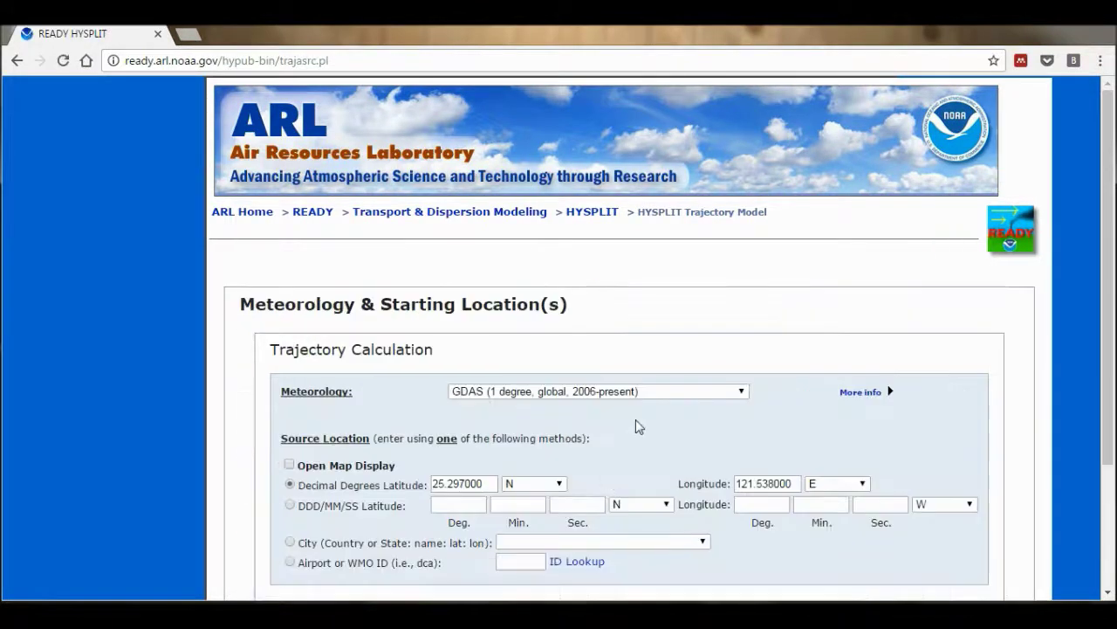
{"action": "scroll", "coordinate": [636, 424], "scroll_direction": "down", "scroll_amount": 1}
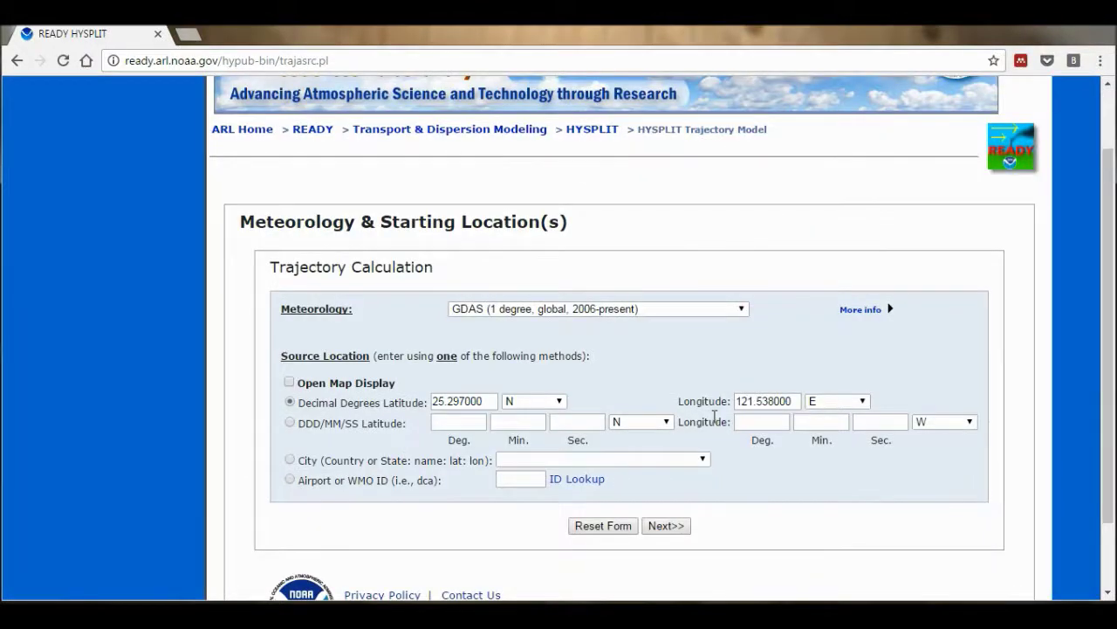